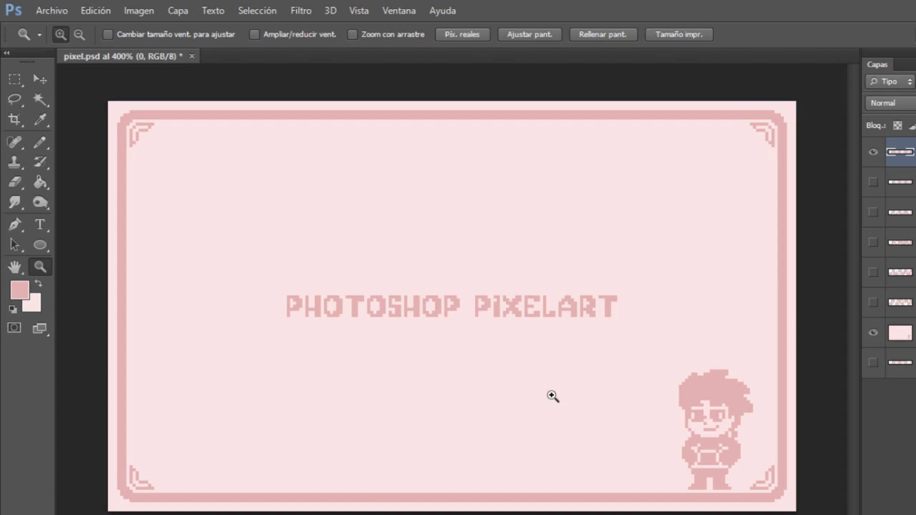
Hide the PHOTOSHOP PIXELART title layer and show the .1 CREAR ARCHIVO and .2 CUADRÍCULA layers
left_click(873, 152)
left_click(872, 182)
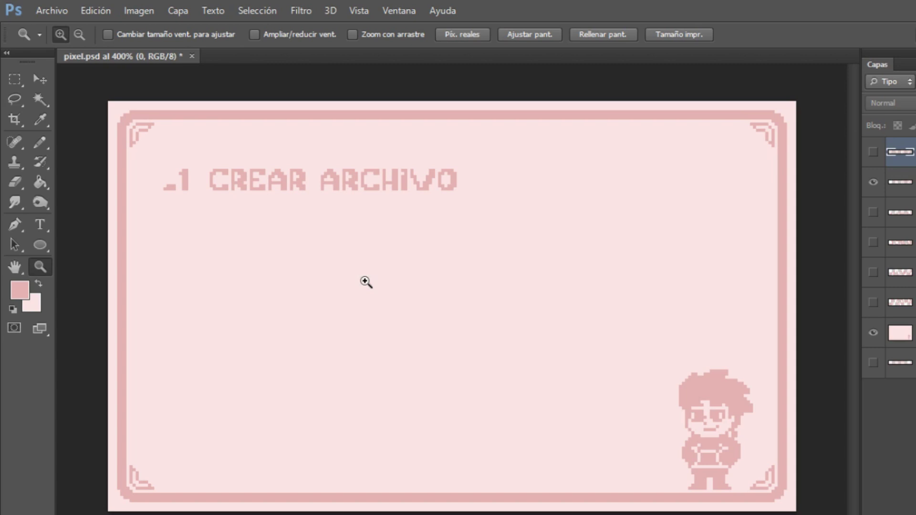
left_click(873, 212)
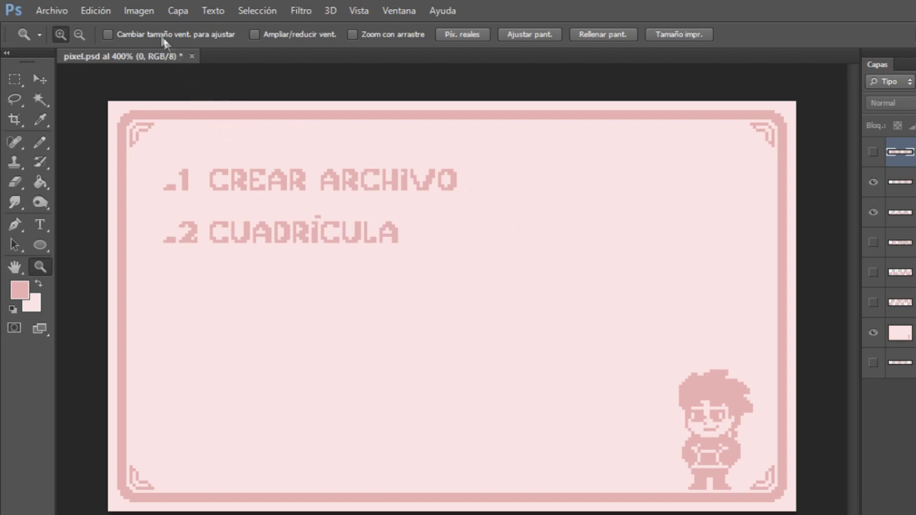
left_click(96, 11)
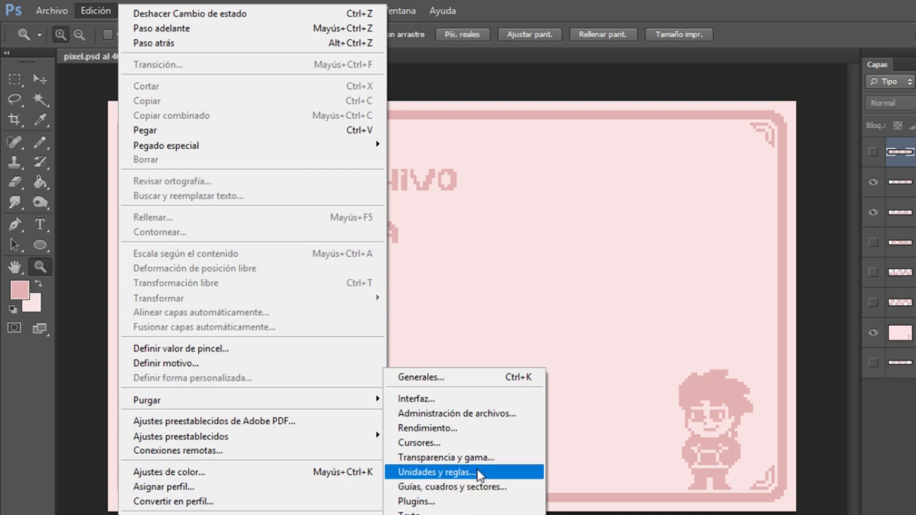
In Guides, Grid and Slices preferences, set a gridline every 16 with 16 subdivisions
left_click(459, 487)
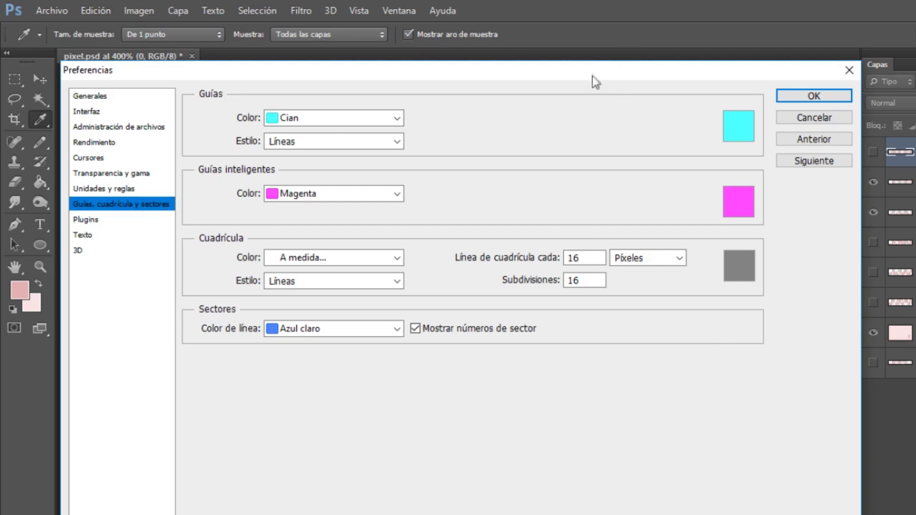
left_click_drag(592, 76, 557, 45)
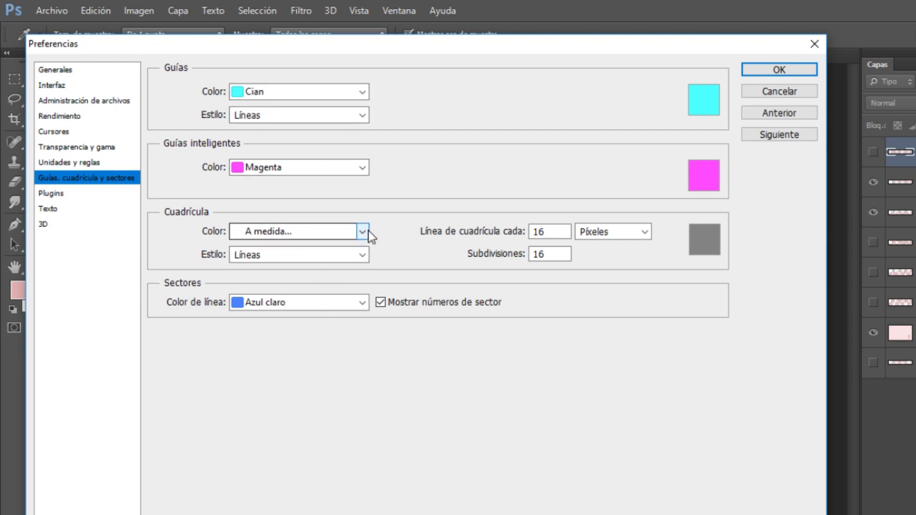
left_click(549, 232)
left_click(555, 253)
left_click(557, 232)
left_click(554, 254)
left_click(559, 231)
left_click(550, 254)
left_click(554, 232)
double_click(554, 231)
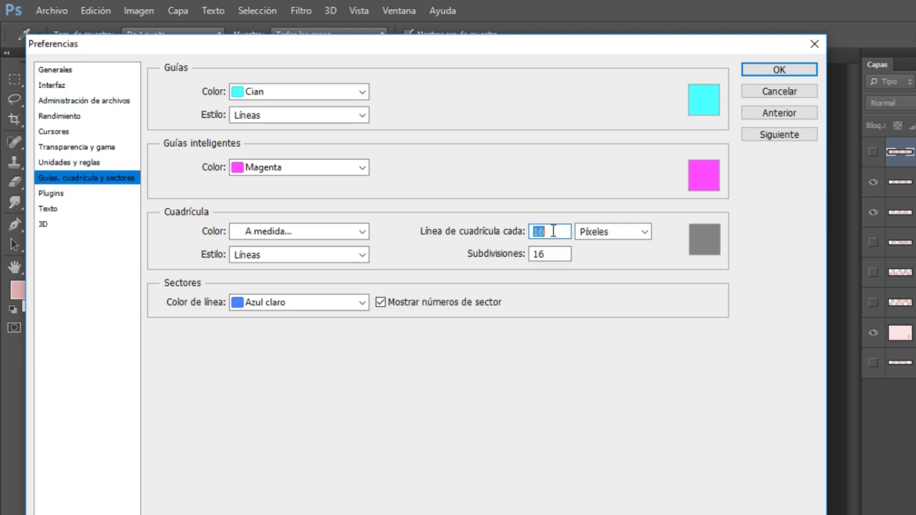
double_click(549, 254)
left_click(548, 248)
Keep pixels as the gridline unit and apply the grid preferences
left_click(552, 231)
left_click(599, 237)
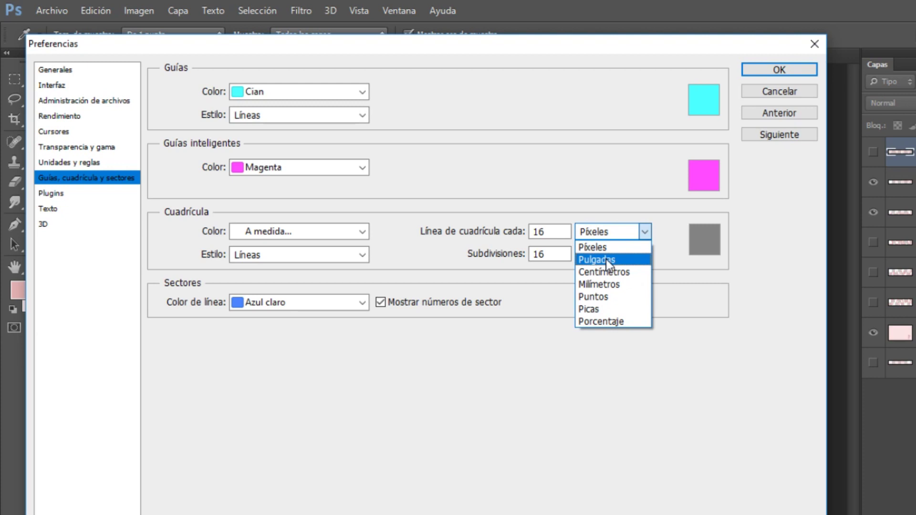
left_click(613, 248)
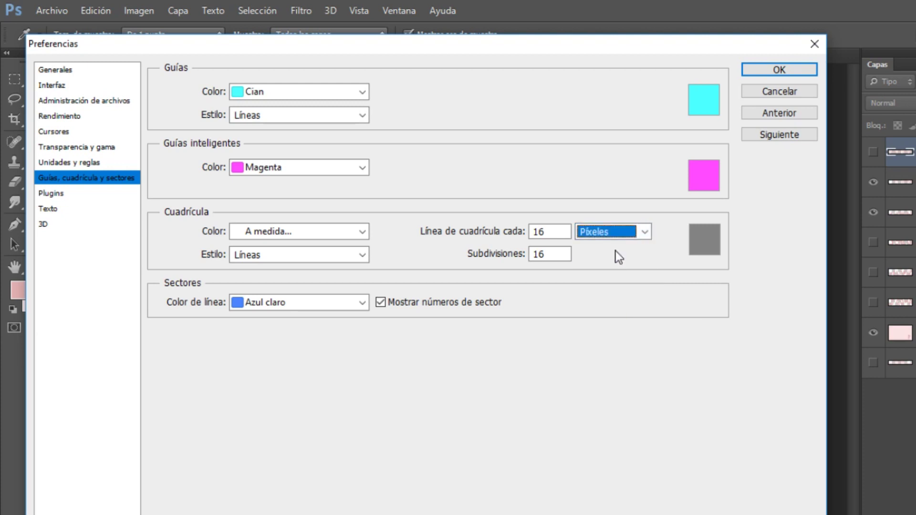
mouse_move(553, 231)
left_mouse_down()
mouse_move(527, 231)
mouse_move(547, 254)
left_mouse_up()
double_click(556, 232)
double_click(549, 254)
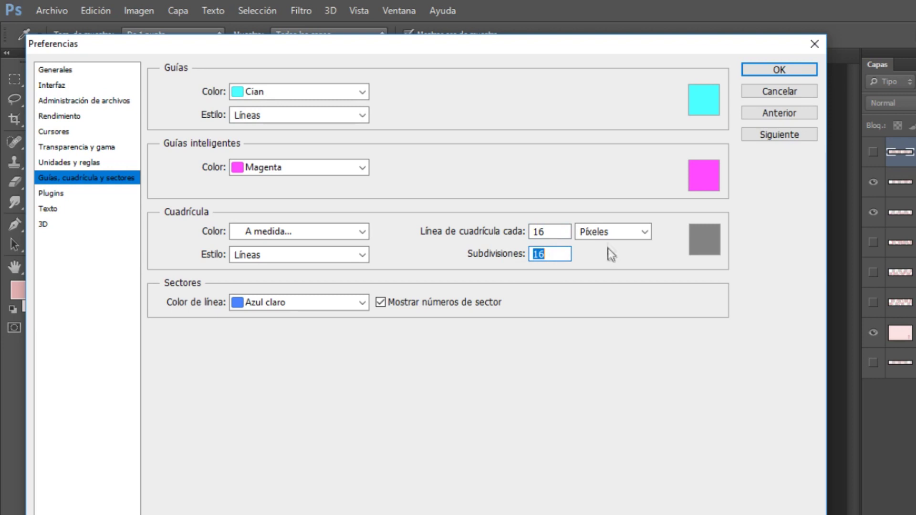
left_click(608, 234)
left_click(609, 235)
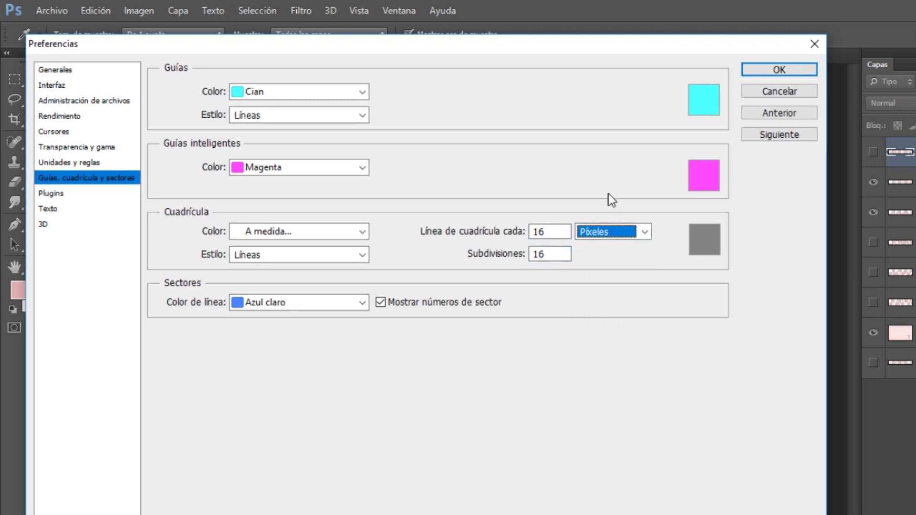
left_click(783, 70)
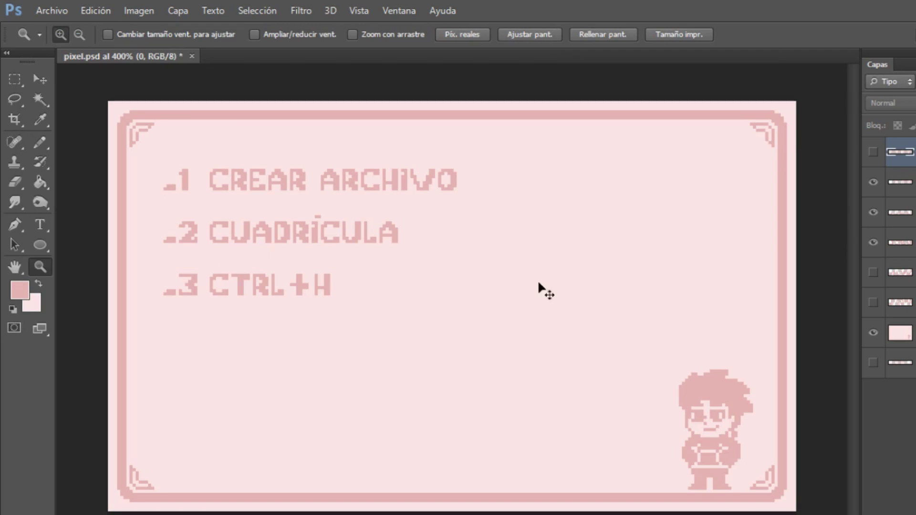
Show the pixel grid and draw a looping one-pixel pencil stroke on a chosen layer
key("ctrl+apostrophe")
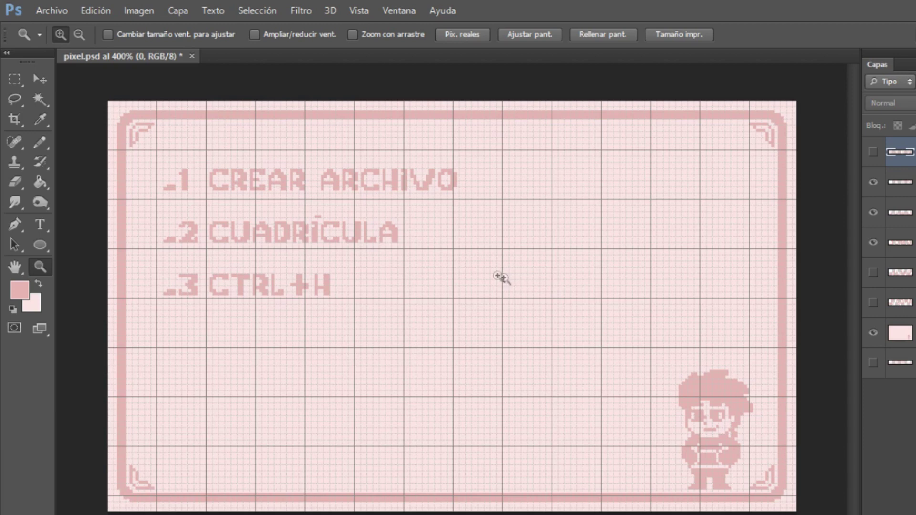
left_click(40, 142)
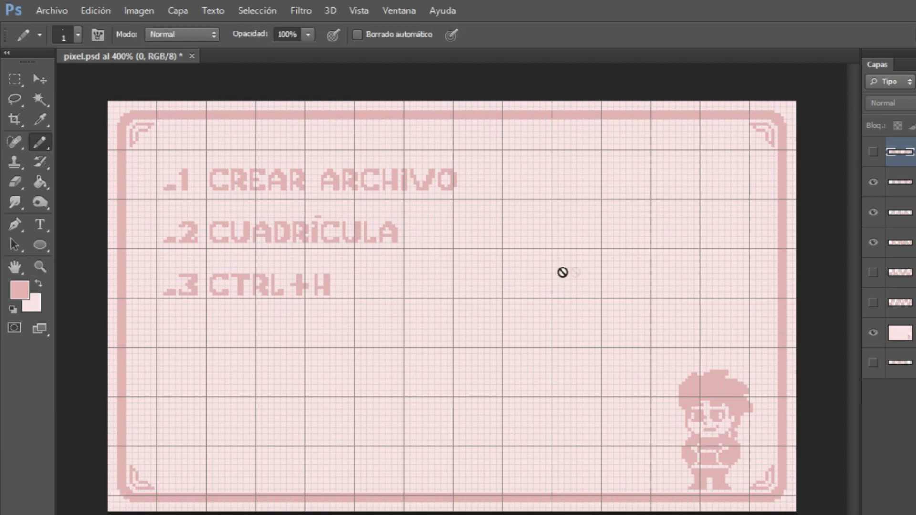
left_click(900, 243)
mouse_move(466, 275)
left_mouse_down()
mouse_move(493, 315)
mouse_move(453, 286)
mouse_move(423, 313)
left_mouse_up()
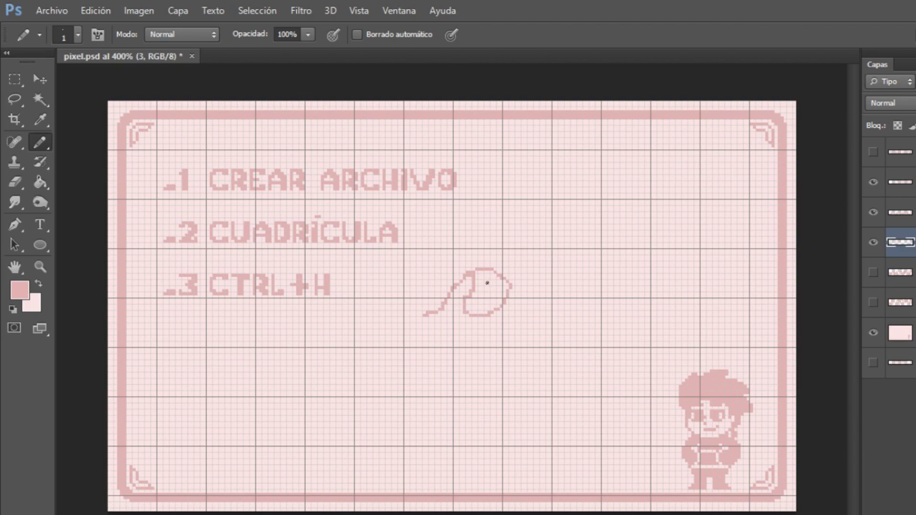
Zoom in on the drawn loop until individual pixels are visible
left_click(40, 267)
left_click(477, 297)
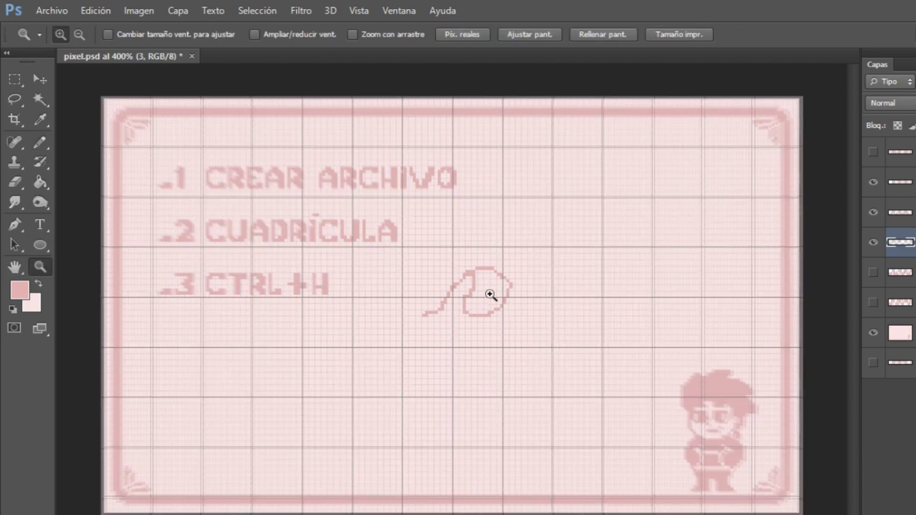
left_click(490, 296)
left_click(450, 255)
left_click(501, 276)
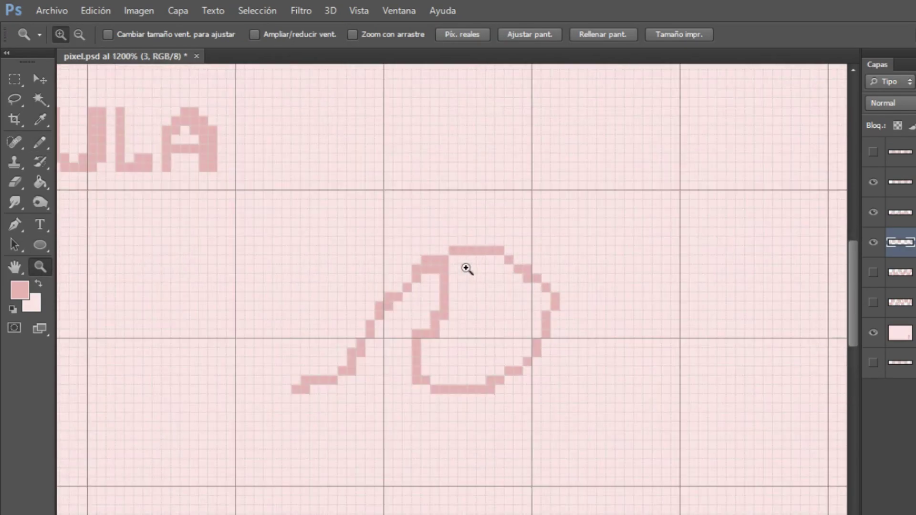
left_click(466, 266)
left_click(435, 329)
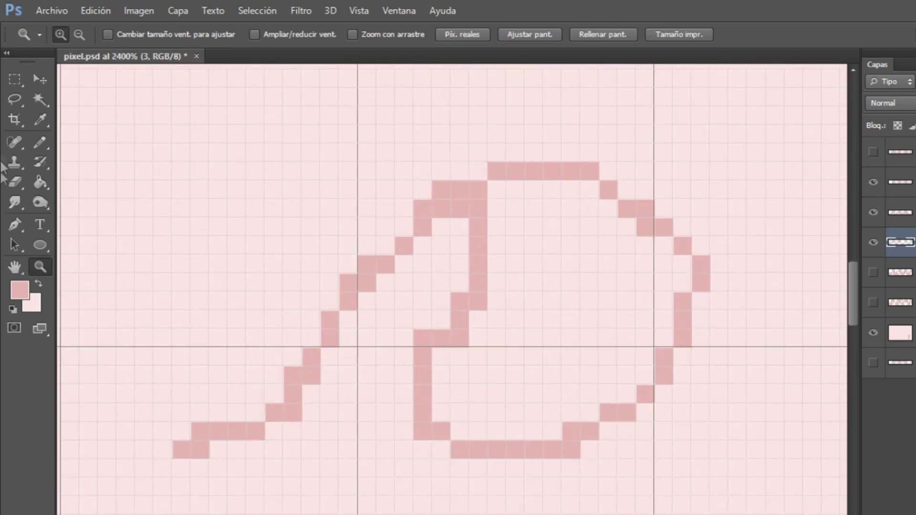
Pencil an inner curl inside the loop, toggling the grid with Ctrl+H, then zoom back out
left_click(45, 140)
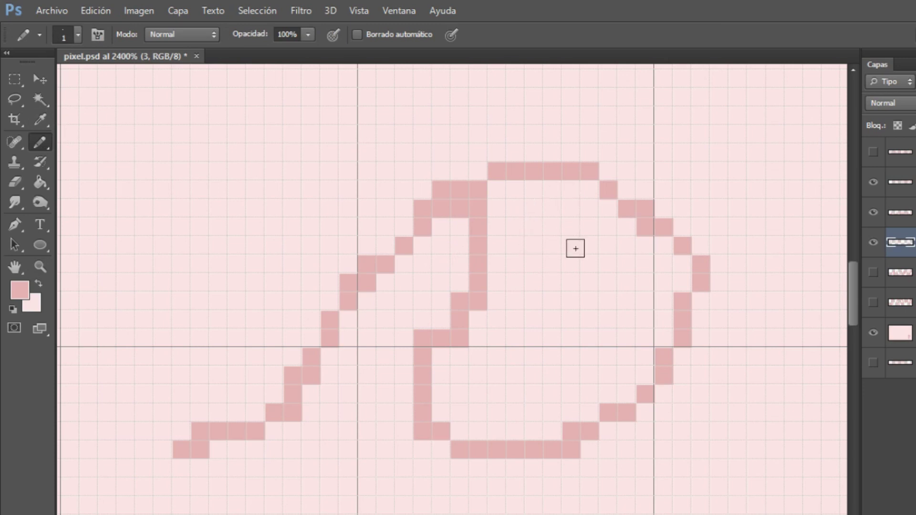
key("ctrl+h")
mouse_move(572, 228)
left_mouse_down()
mouse_move(535, 303)
mouse_move(565, 358)
mouse_move(630, 296)
mouse_move(610, 263)
left_mouse_up()
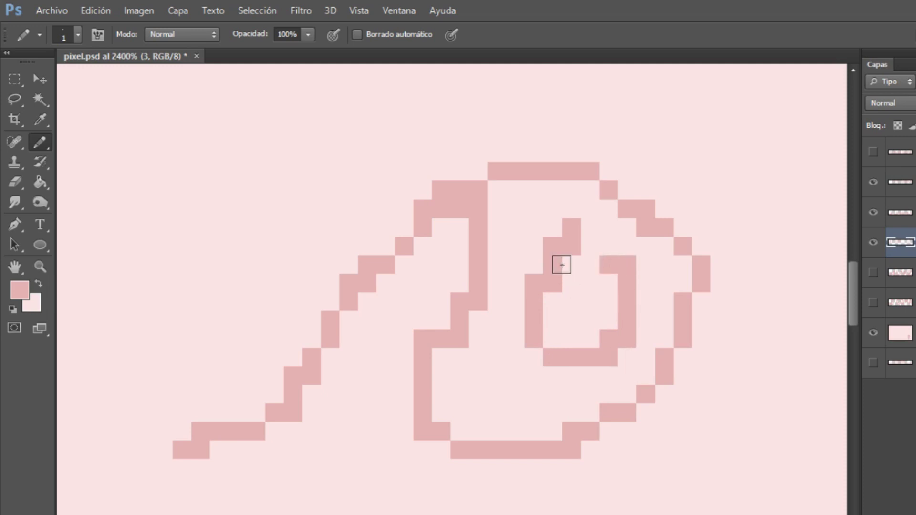
key("ctrl+h")
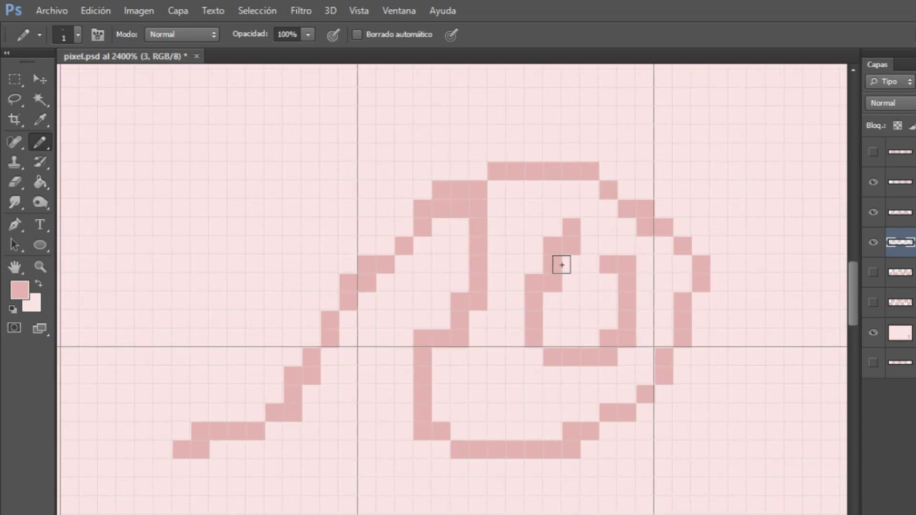
scroll(561, 271, "down", 2)
scroll(562, 271, "down", 2)
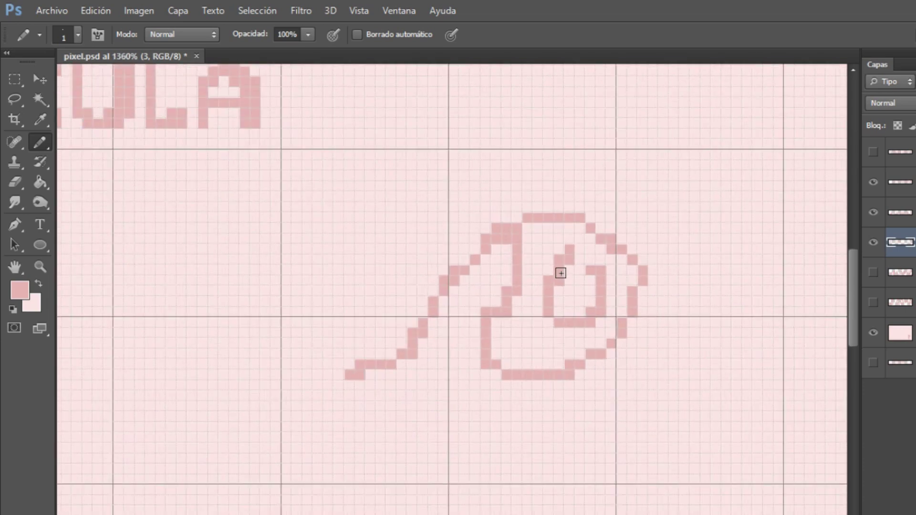
scroll(561, 272, "down", 2)
scroll(561, 273, "down", 2)
scroll(560, 273, "down", 2)
scroll(560, 273, "down", 2)
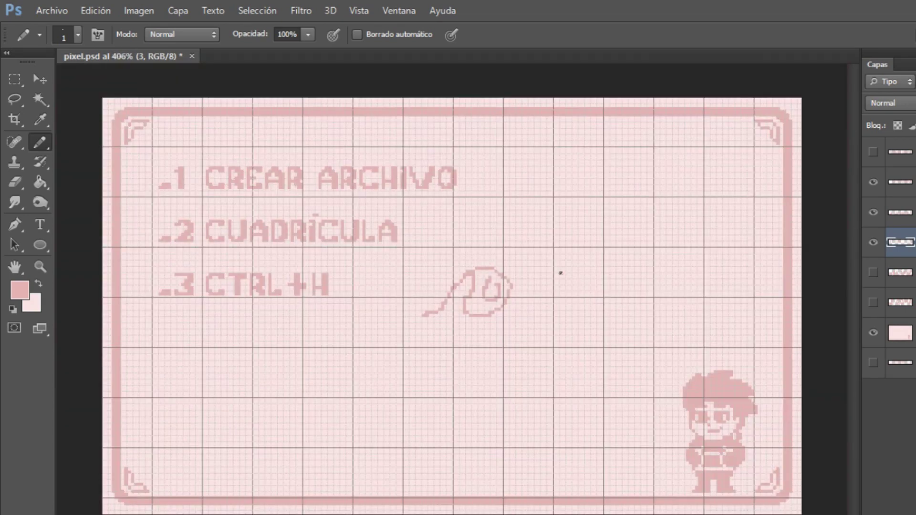
scroll(481, 317, "up", 1)
scroll(483, 321, "down", 2)
scroll(457, 345, "up", 1)
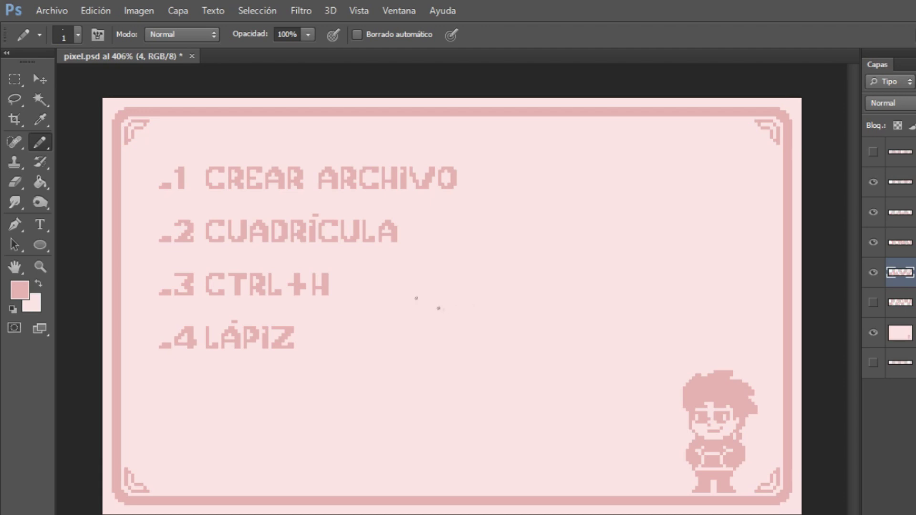
Switch to the Brush, paint a 28 px soft round test stroke, then undo it
right_click(41, 138)
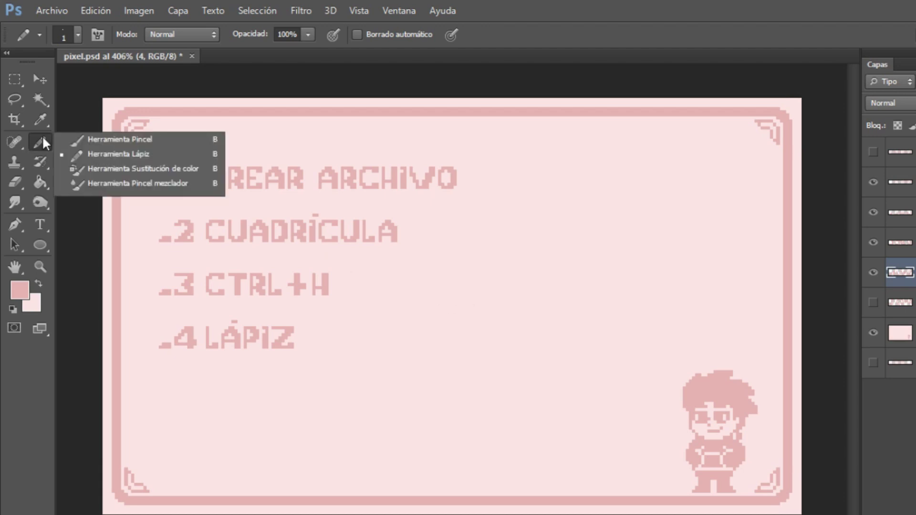
left_click(95, 150)
right_click(489, 273)
left_click(530, 299)
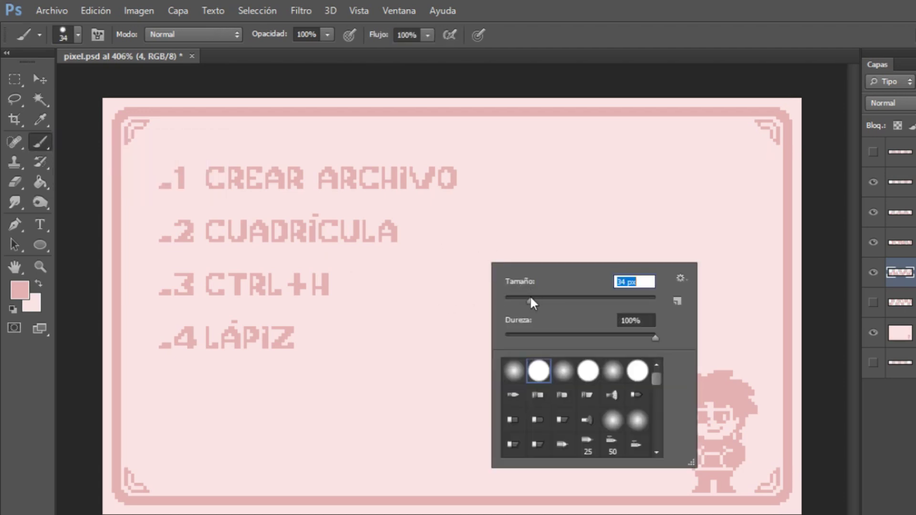
left_click(571, 300)
left_click(514, 371)
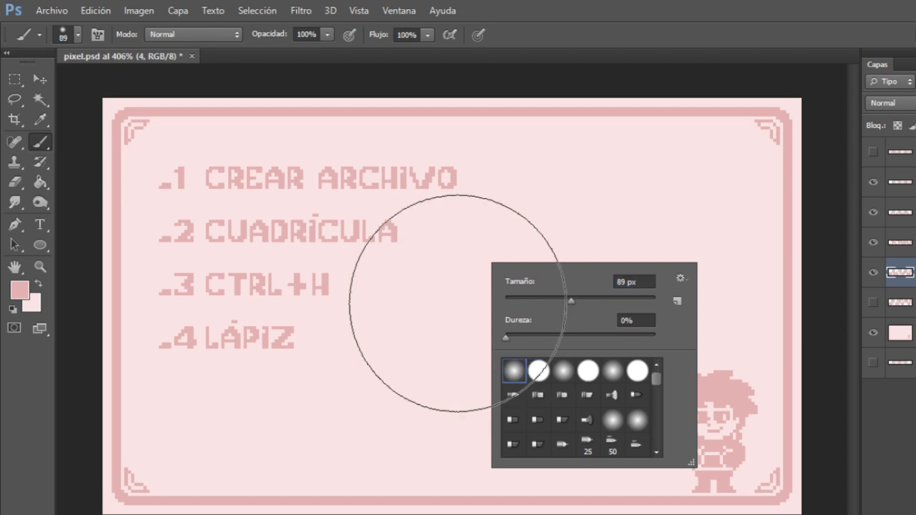
left_click(520, 302)
mouse_move(423, 286)
left_mouse_down()
mouse_move(460, 409)
mouse_move(578, 316)
left_mouse_up()
key("ctrl+z")
Paint a comparison stroke with the hard round brush preset, then undo it
right_click(620, 257)
left_click(678, 361)
mouse_move(532, 288)
left_mouse_down()
mouse_move(450, 341)
mouse_move(529, 419)
left_mouse_up()
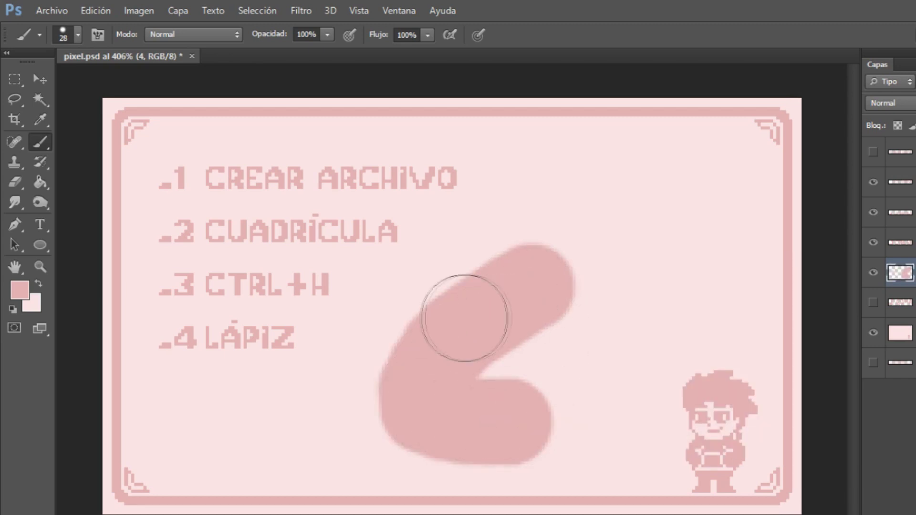
key("ctrl+z")
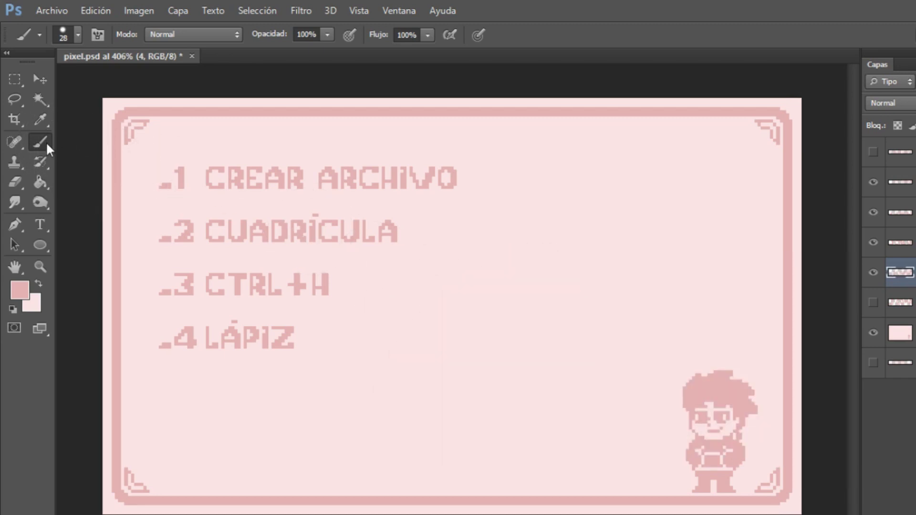
right_click(46, 142)
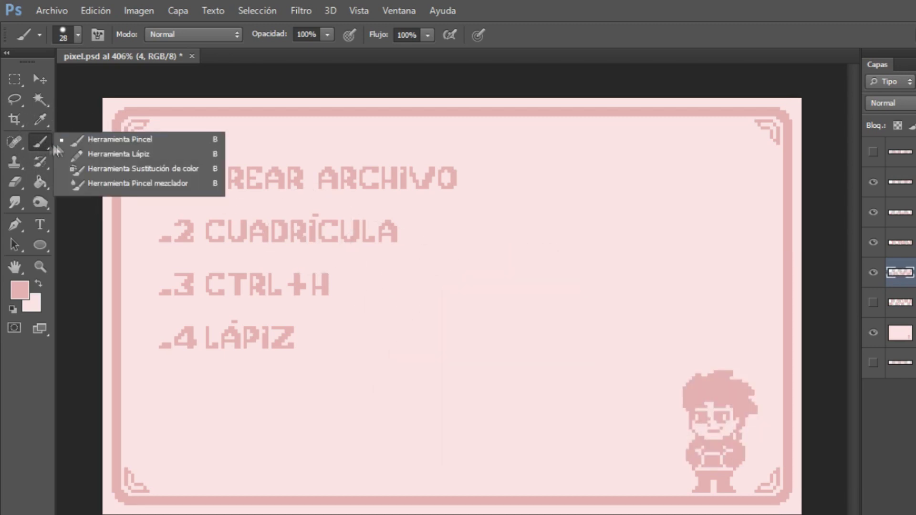
Switch to the Pencil, paint a 43 px pink test stroke, and undo it
left_click(91, 154)
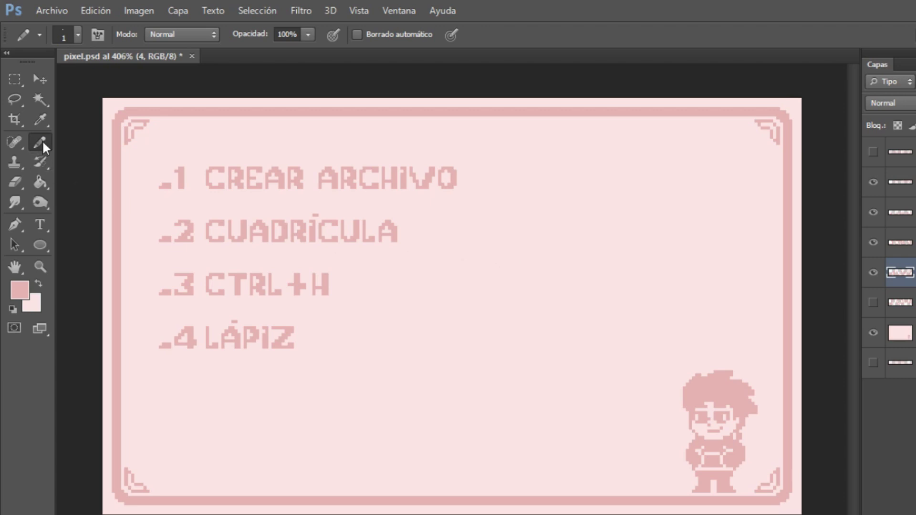
right_click(523, 301)
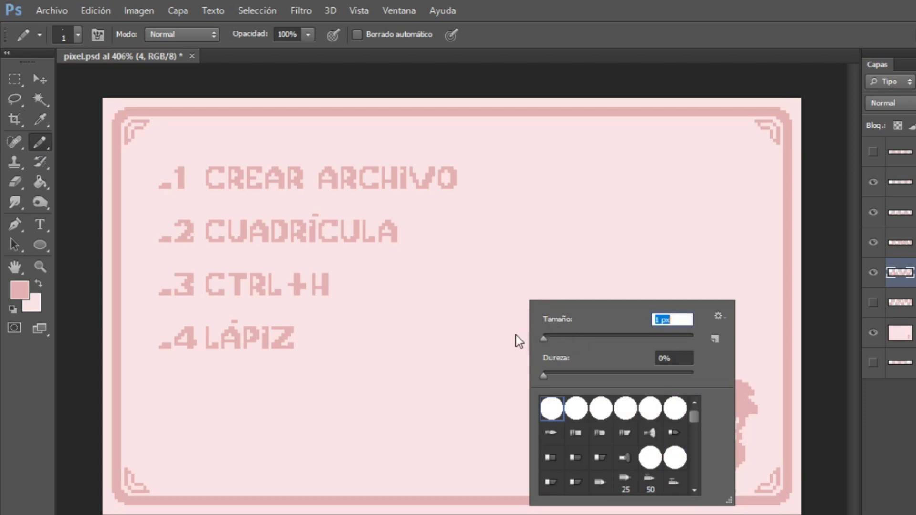
left_click(576, 337)
mouse_move(473, 280)
left_mouse_down()
mouse_move(521, 430)
mouse_move(628, 245)
left_mouse_up()
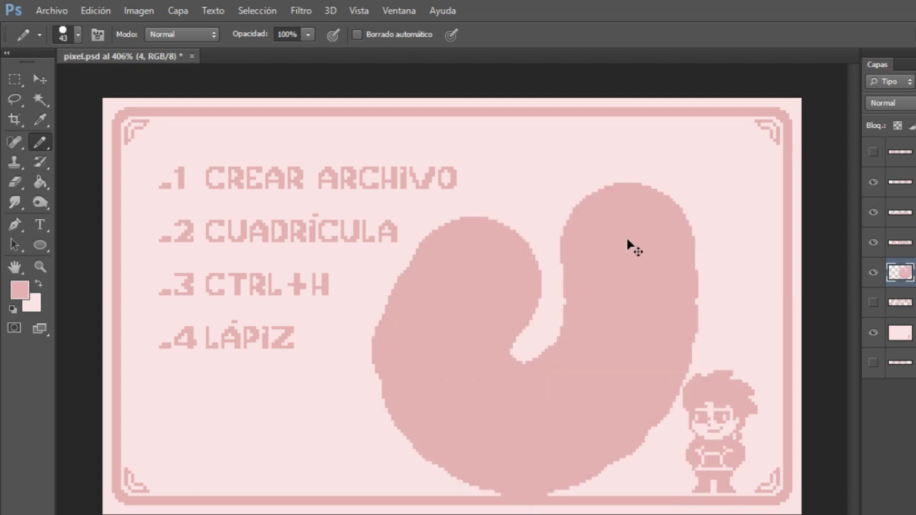
key("ctrl+z")
Test the pencil at 1 px and slightly thicker with an arc and straight line, then undo
right_click(524, 219)
mouse_move(570, 257)
left_mouse_down()
mouse_move(523, 265)
mouse_move(517, 317)
mouse_move(508, 189)
mouse_move(441, 327)
left_mouse_up()
key("ctrl+z")
right_click(549, 255)
left_click_drag(565, 293, 570, 291)
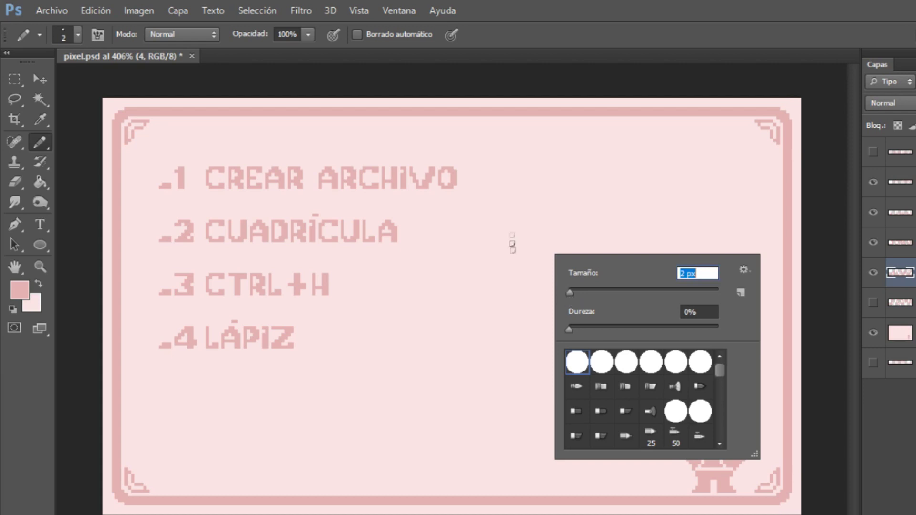
left_click_drag(514, 219, 612, 270)
left_click(435, 241, "shift")
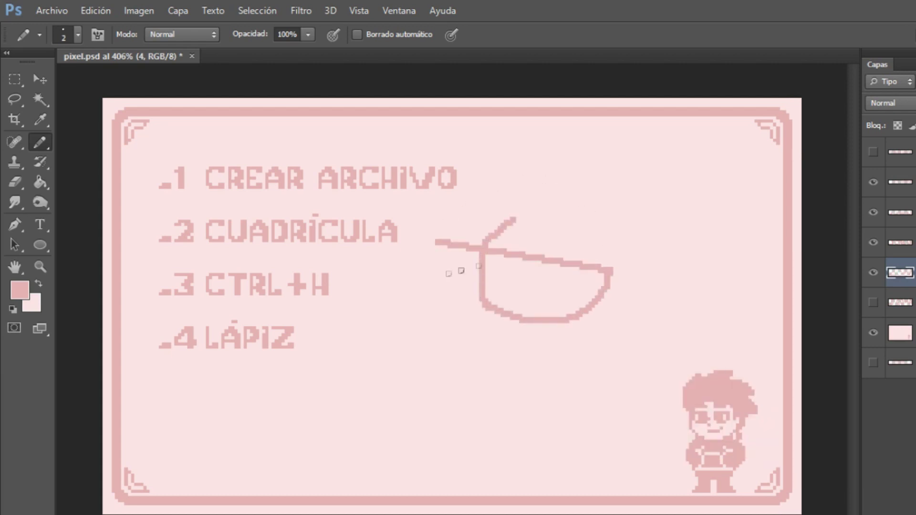
key("ctrl+alt+z")
key("ctrl+alt+z")
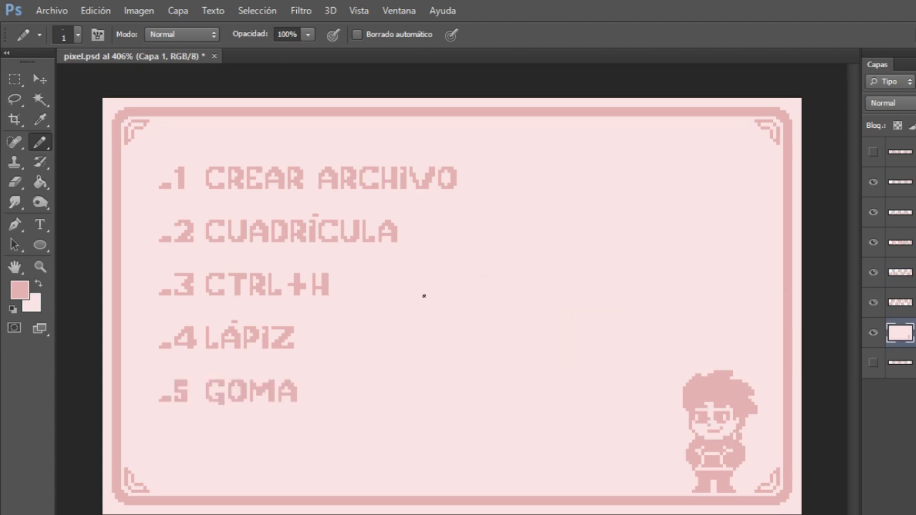
left_click(15, 181)
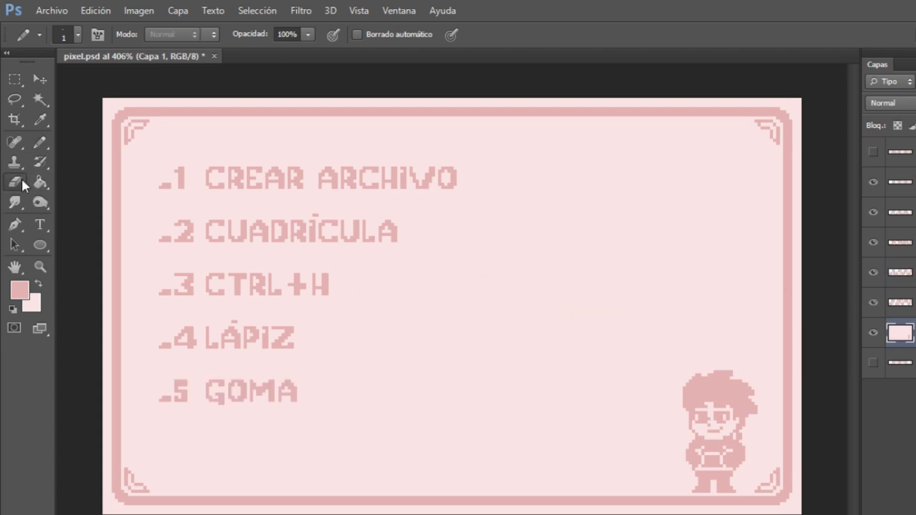
Set the Eraser to brush mode at 29 px, erase part of GOMA, then undo
left_click(191, 34)
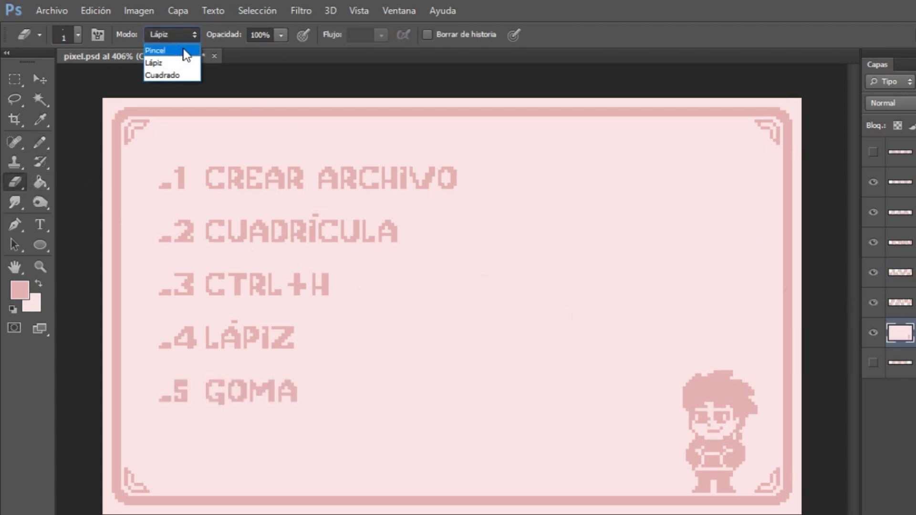
left_click(186, 50)
key("alt+]")
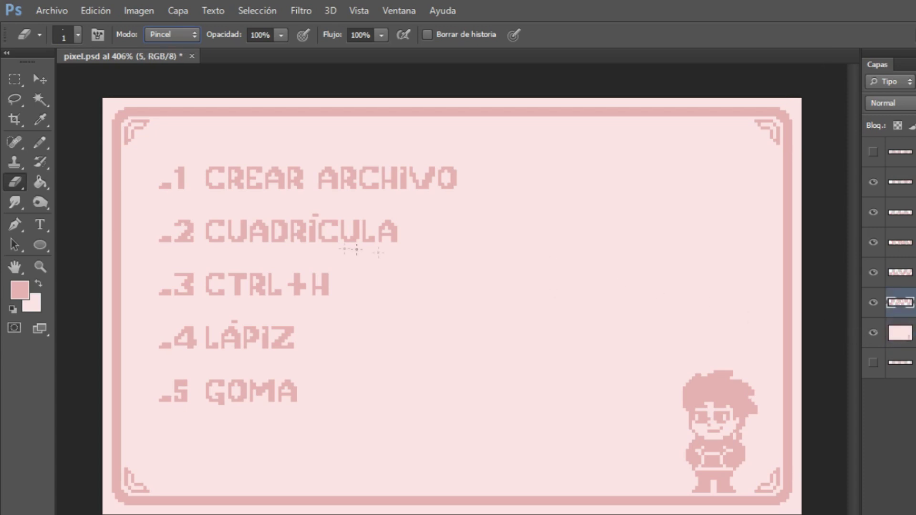
right_click(403, 268)
left_click_drag(435, 305, 442, 305)
key("Return")
left_click_drag(306, 378, 336, 389)
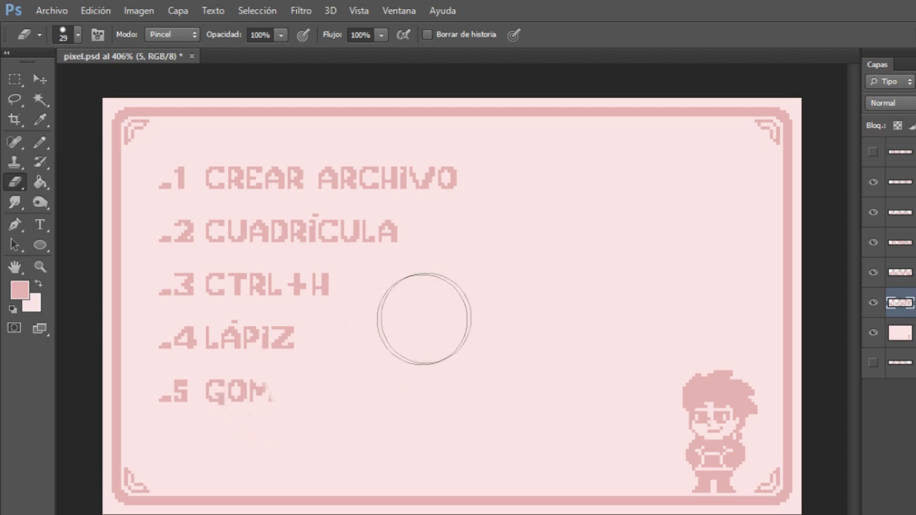
key("ctrl+z")
Fade the A of GOMA with a soft round eraser tip, then undo it
right_click(383, 306)
left_click(411, 413)
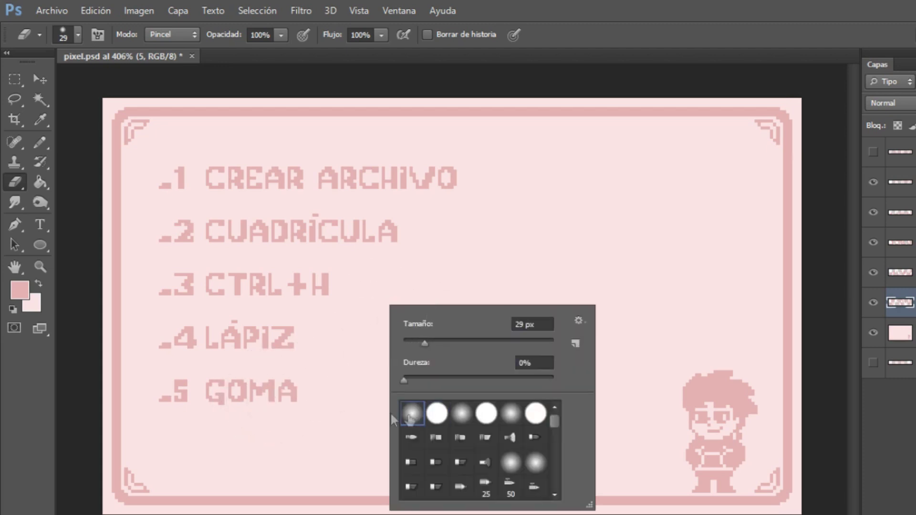
key("Return")
left_click_drag(307, 406, 310, 406)
key("ctrl+z")
Erase parts of GOMA in pencil mode, restore them, and set the eraser to 1 px
left_click(174, 35)
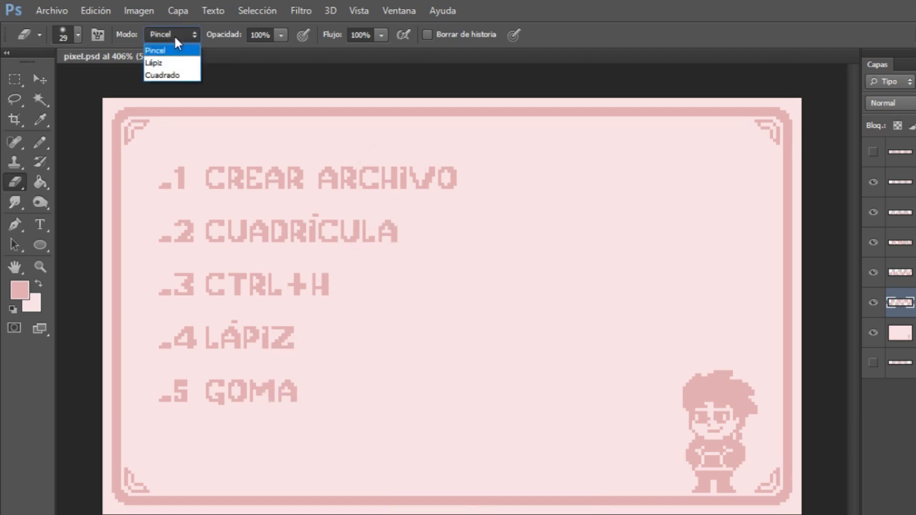
left_click(176, 62)
left_click(298, 410)
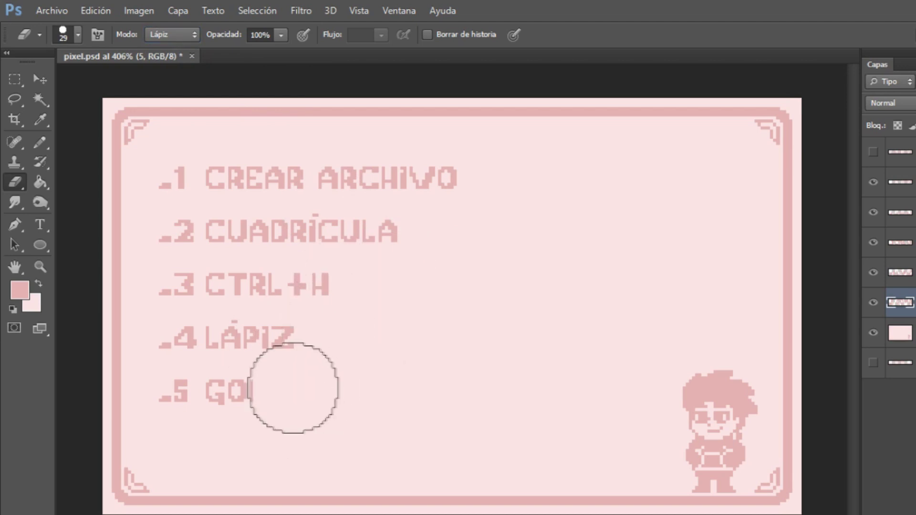
left_click(276, 382)
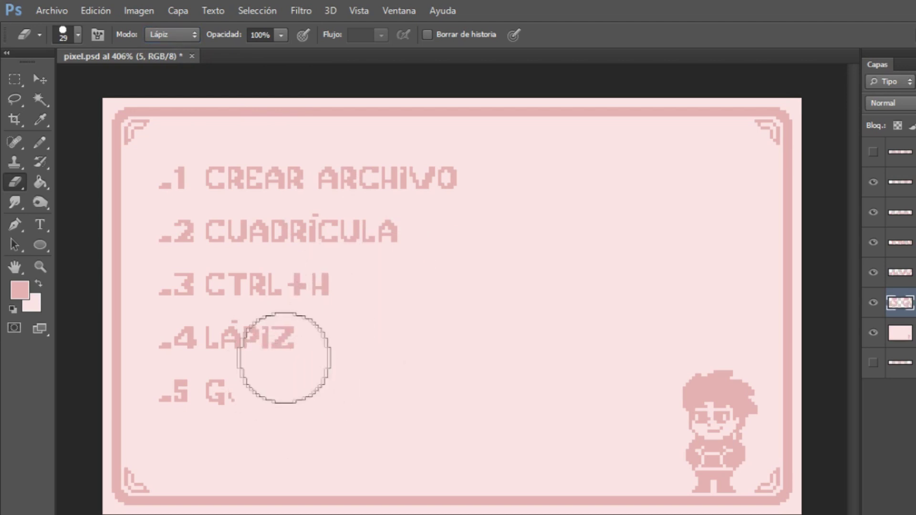
key("ctrl+alt+z")
key("ctrl+alt+z")
right_click(334, 339)
left_click_drag(365, 377, 336, 370)
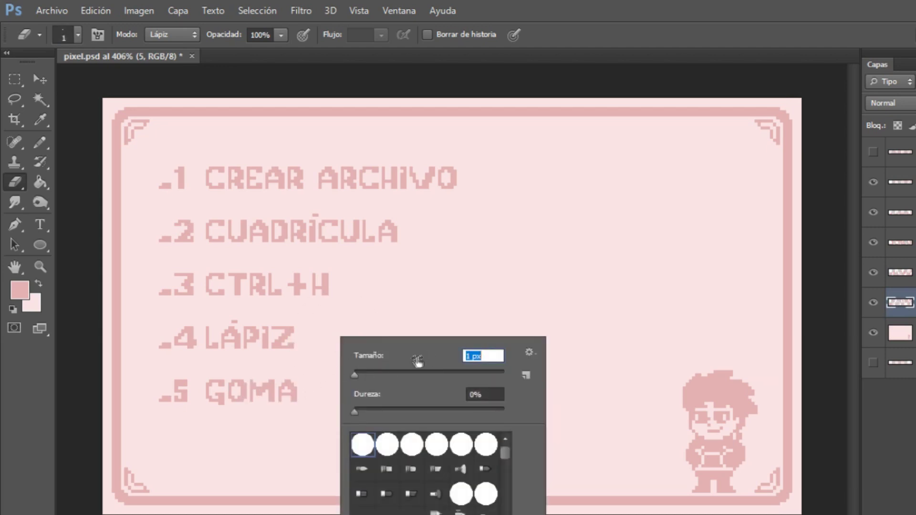
key("Return")
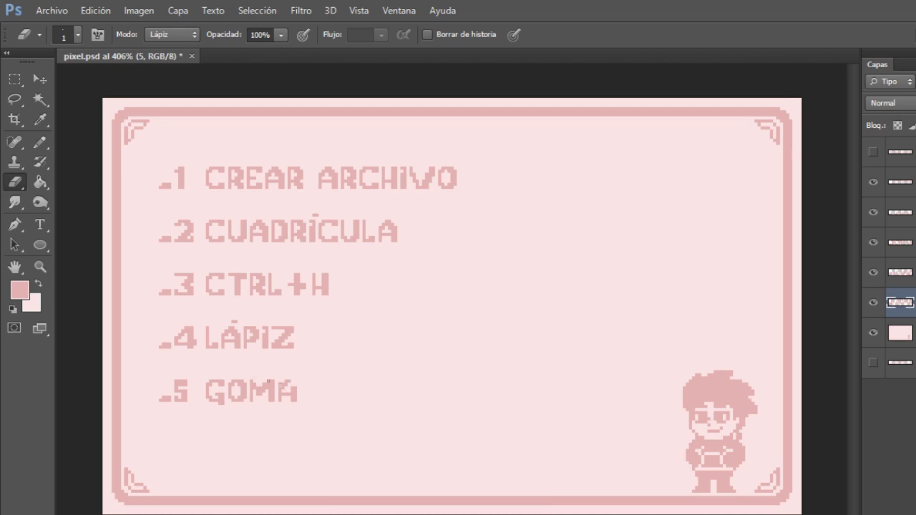
key("ctrl+alt+z")
Choose the Magic Wand tool with Capa 1 as the active layer
left_click(40, 96)
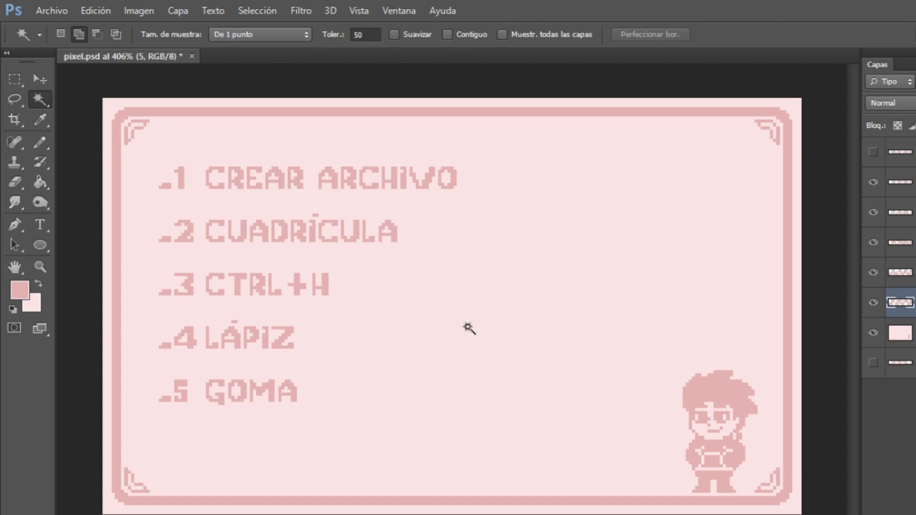
key("alt+bracketleft")
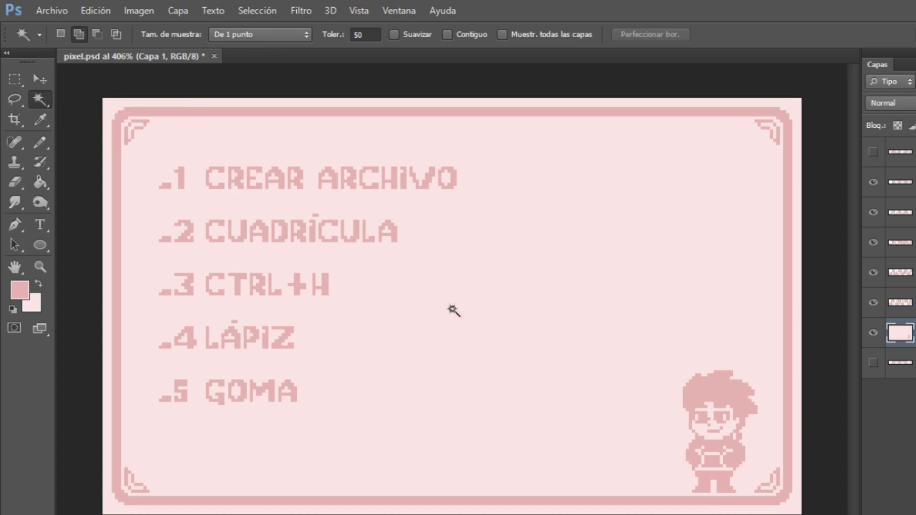
right_click(46, 98)
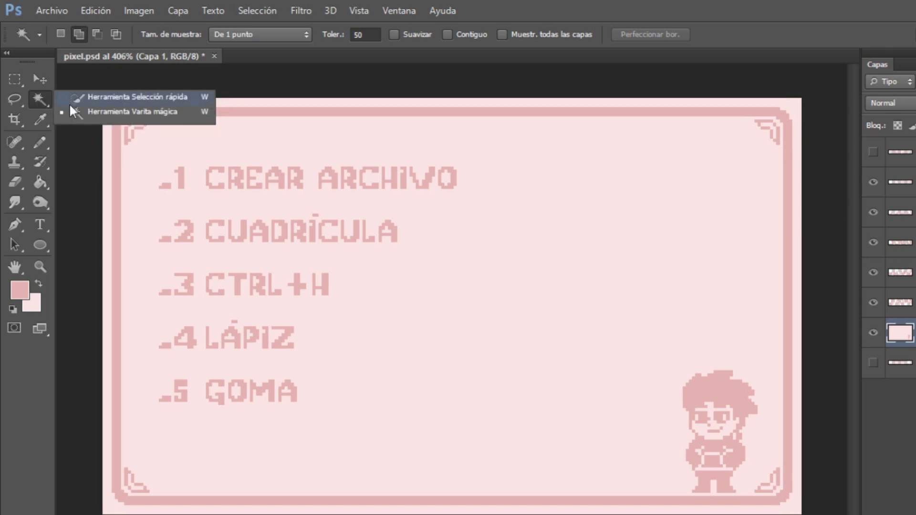
left_click(43, 94)
right_click(42, 102)
left_click(42, 102)
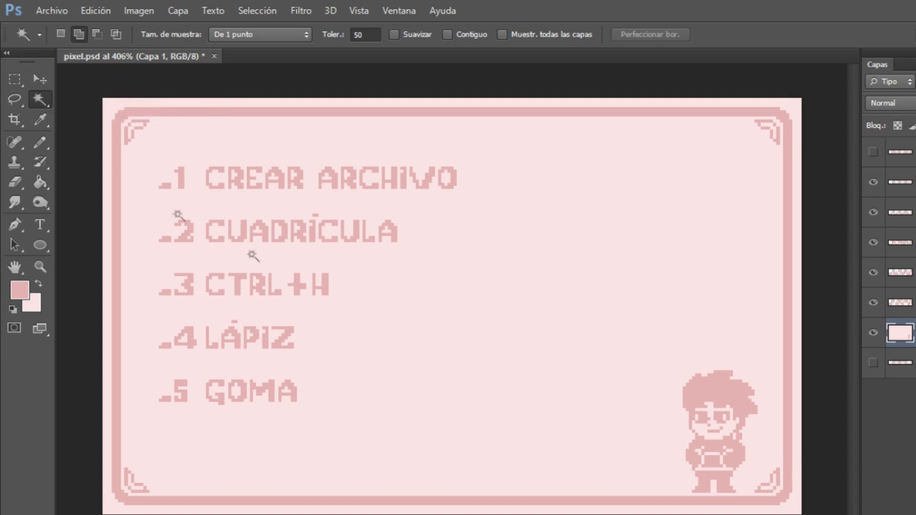
Select the frame and character by colour, then deselect and return to layer 5
left_click(465, 207)
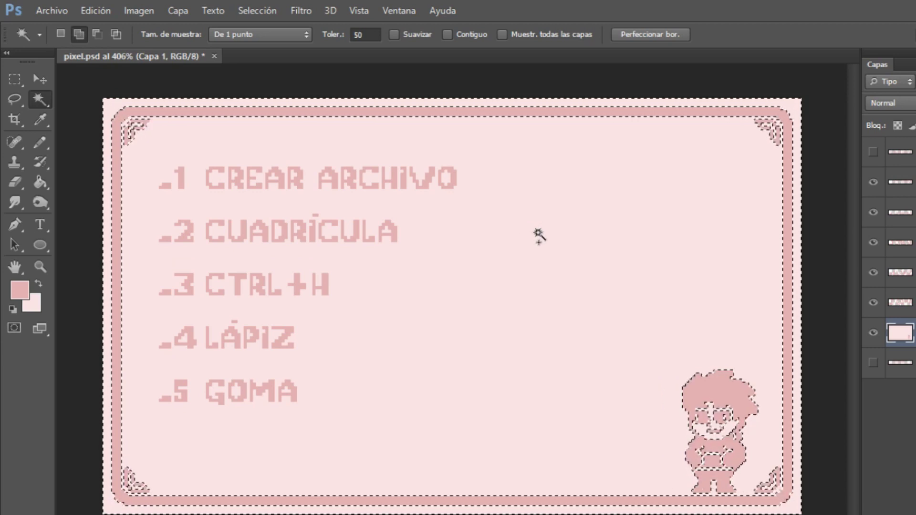
key("ctrl+d")
key("alt+bracketright")
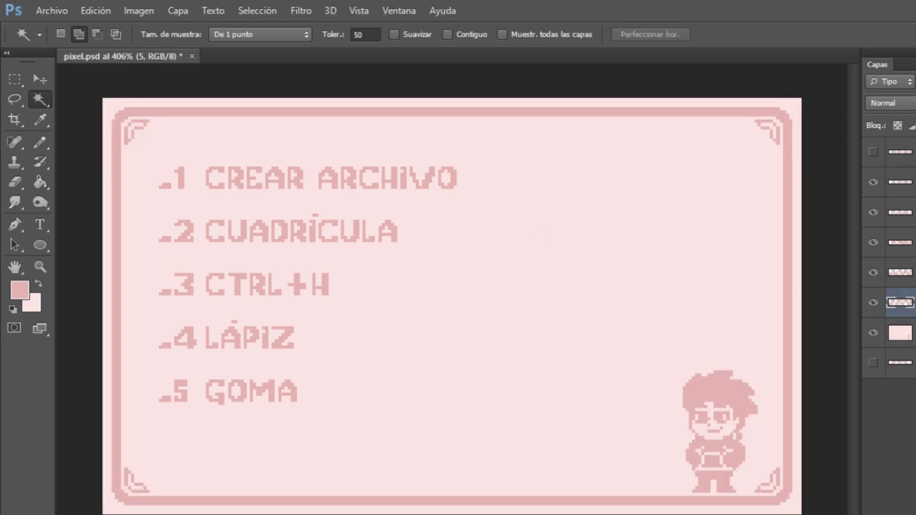
With Contiguous on Capa 1, select the inner card and outer margin, then deselect
key("alt+bracketleft")
left_click(447, 34)
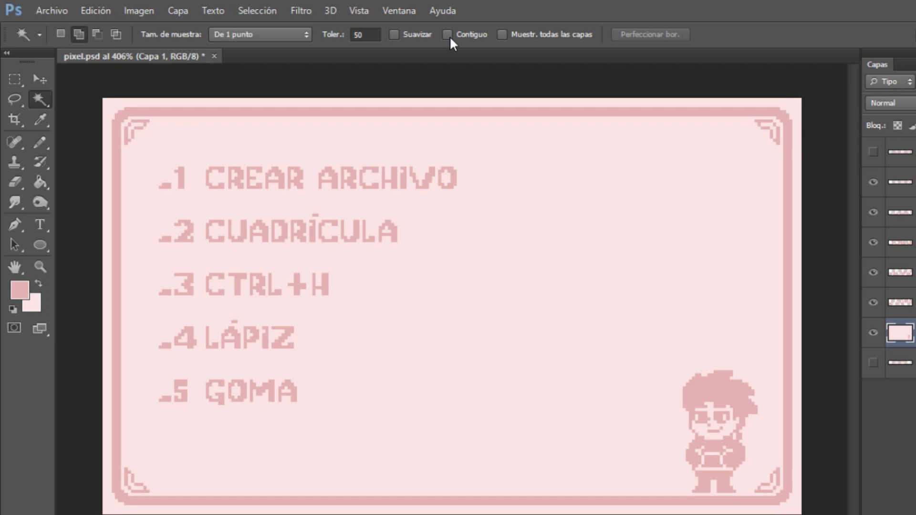
left_click(544, 172)
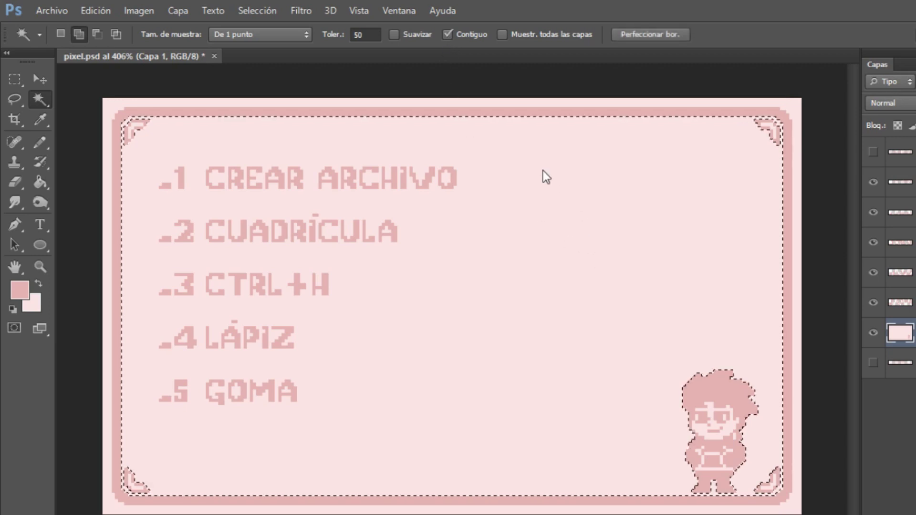
left_click(758, 103)
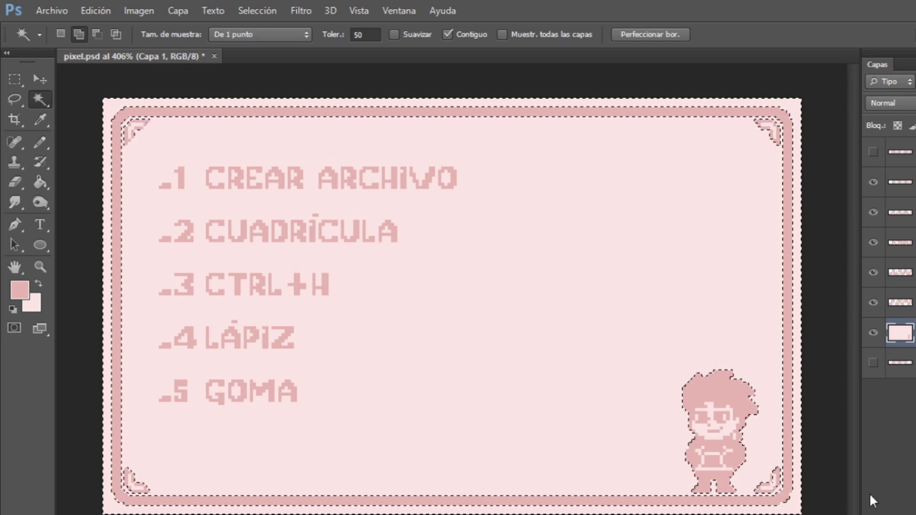
left_click(773, 497, "alt")
key("ctrl+d")
key("alt+bracketright")
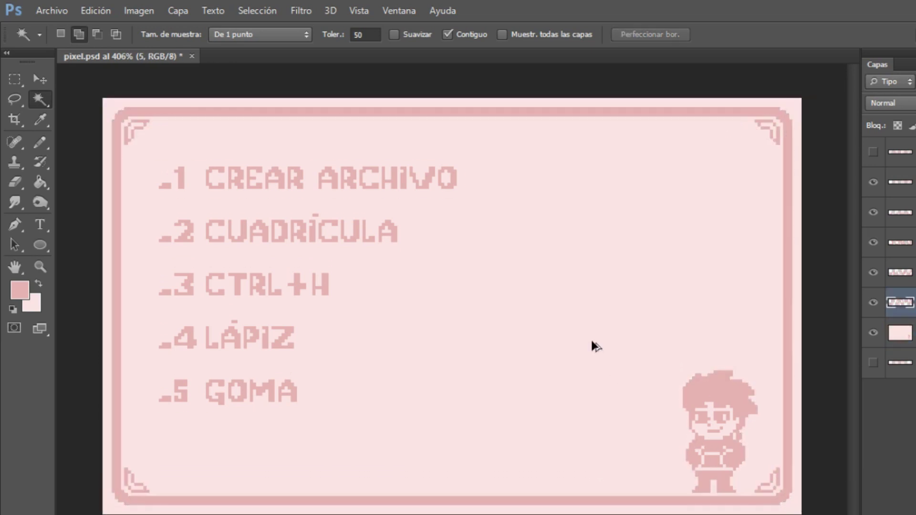
key("alt+bracketleft")
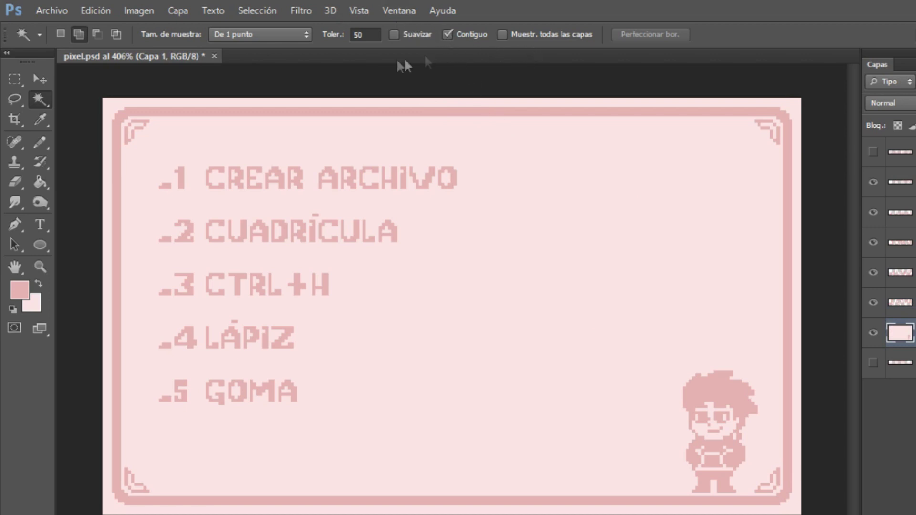
Select the card interior at Tolerance 50, deselect, then set Tolerance to 0
left_click(399, 32)
left_click(366, 35)
left_click(367, 36)
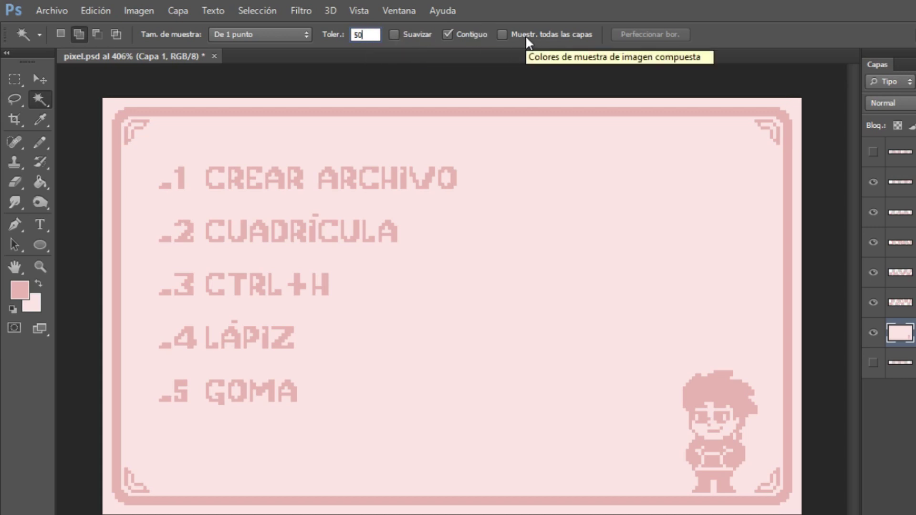
left_click(465, 372)
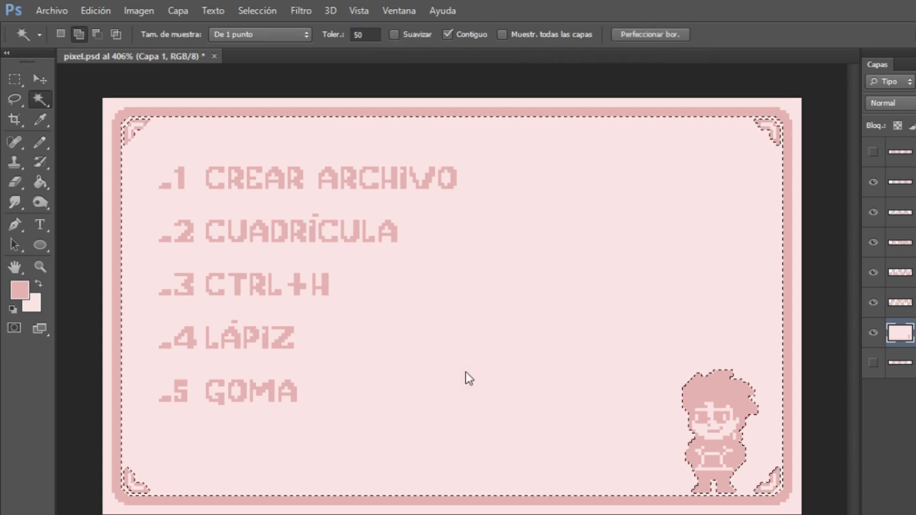
key("alt")
key("alt+bracketright")
key("ctrl+d")
double_click(362, 34)
type("0")
key("alt+bracketleft")
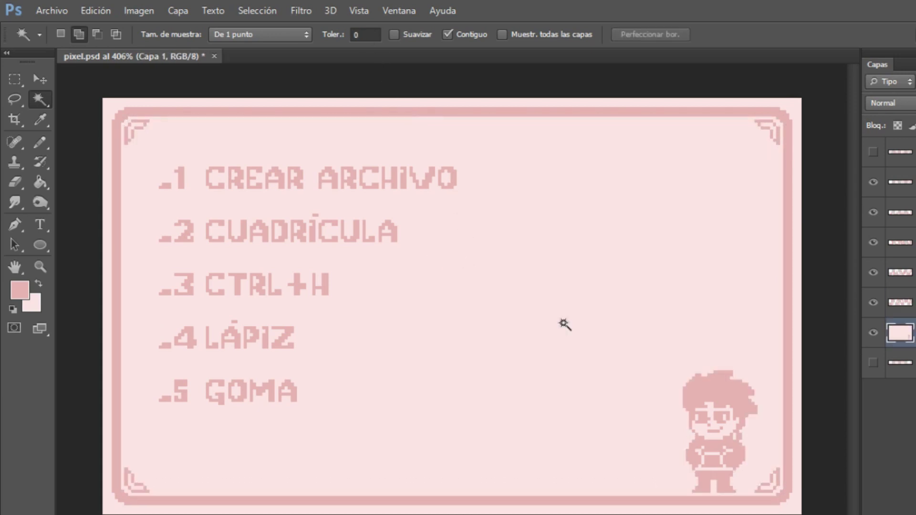
Select the card interior with the Magic Wand at zero tolerance
left_click(562, 322)
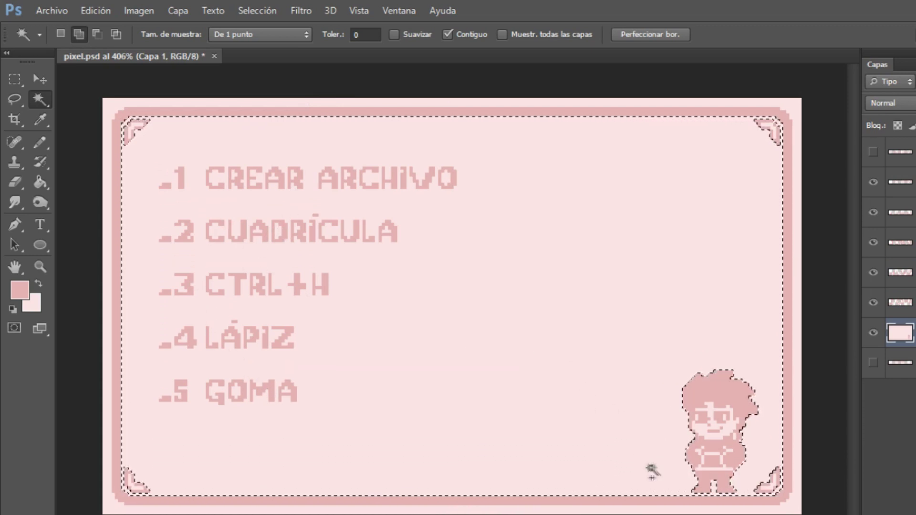
right_click(369, 284)
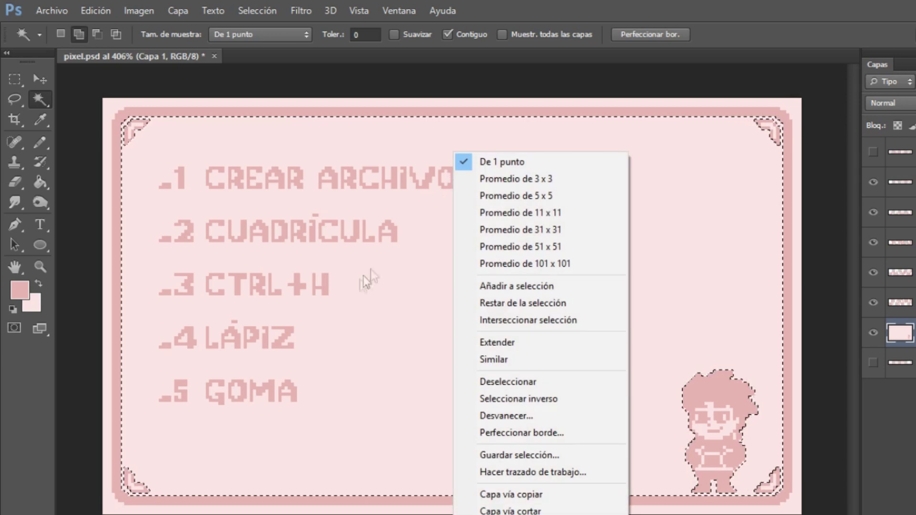
left_click(405, 285)
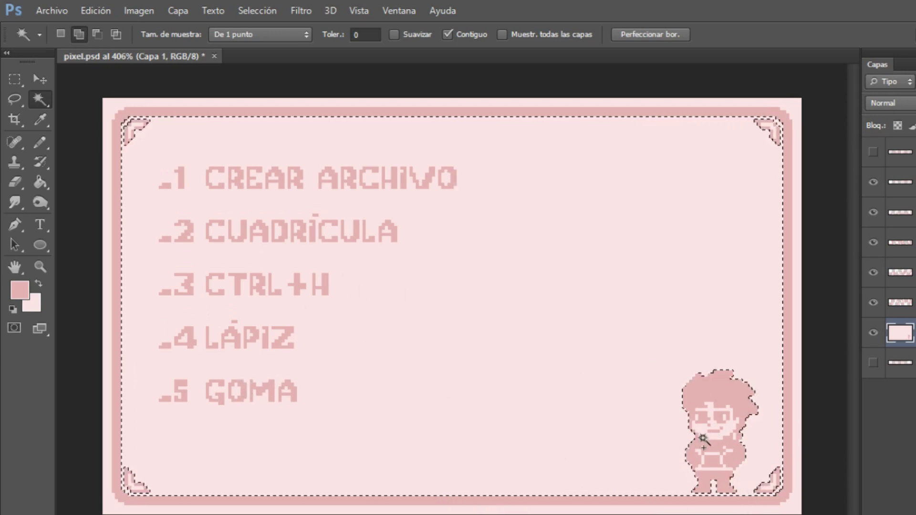
Hide the GOMA, LÁPIZ, CTRL+H, CUADRÍCULA and CREAR ARCHIVO text layers, then deselect
left_click(873, 302)
left_click(872, 272)
left_click(873, 241)
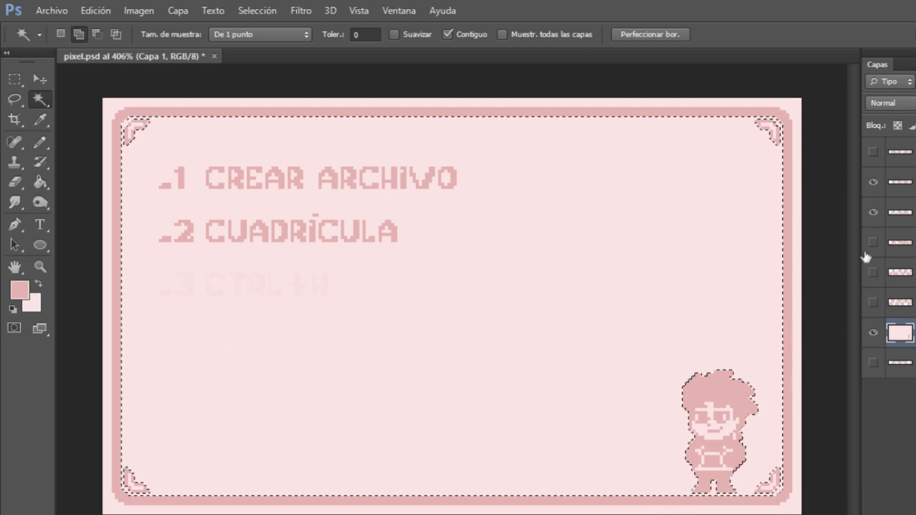
left_click(873, 211)
left_click(872, 182)
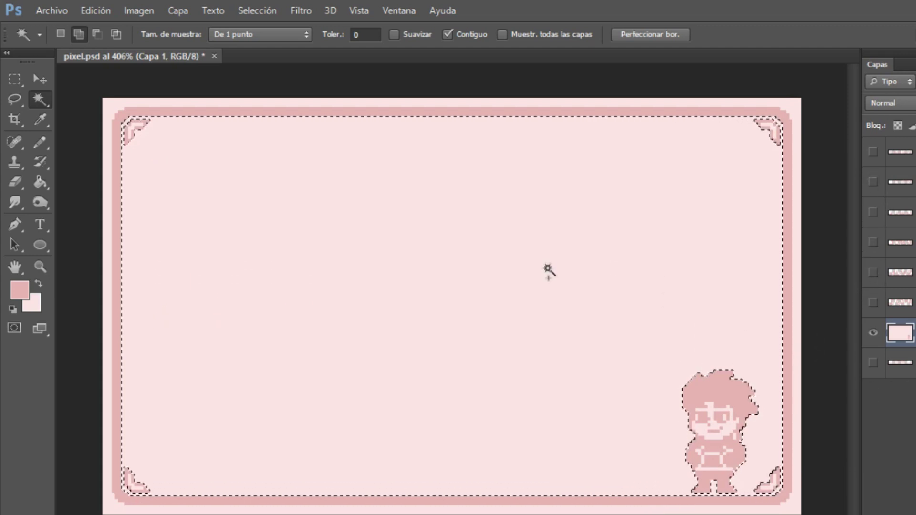
right_click(456, 234)
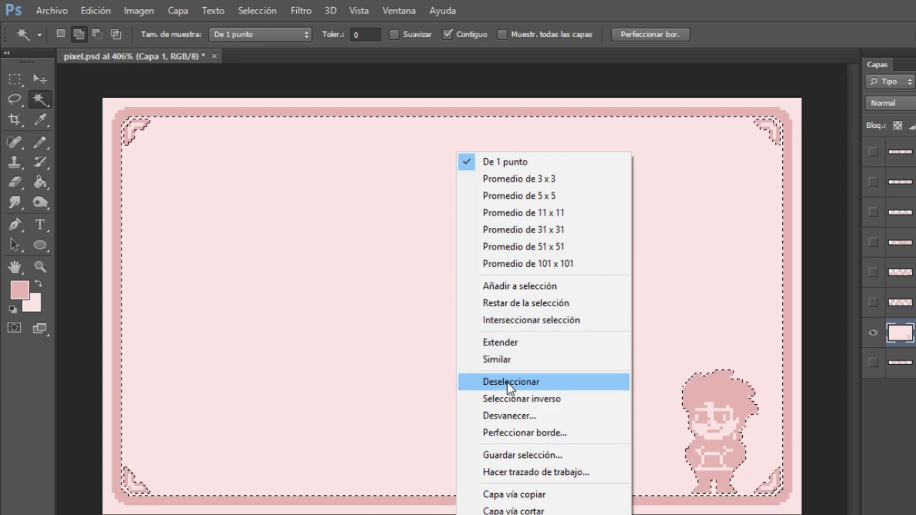
left_click(465, 381)
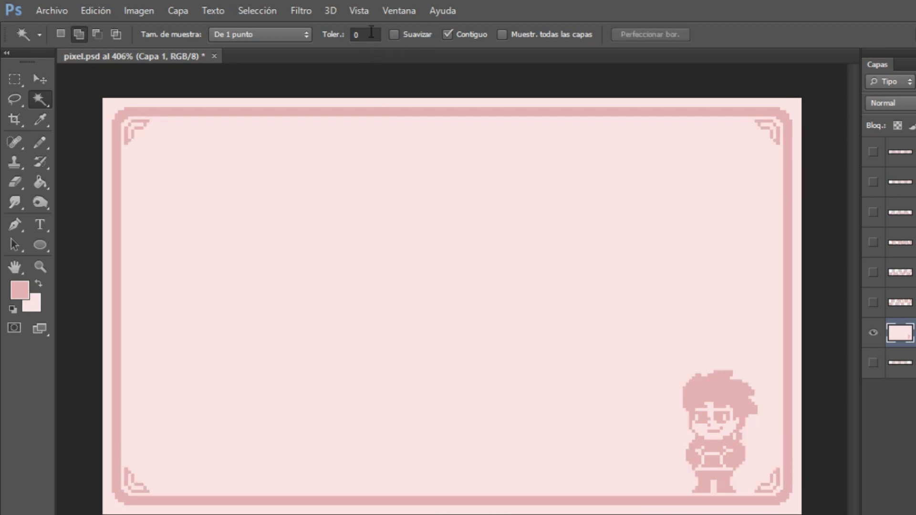
Try a magic wand tolerance of 500, accept the 255 cap, select the canvas, then deselect
left_click(372, 33)
type("500")
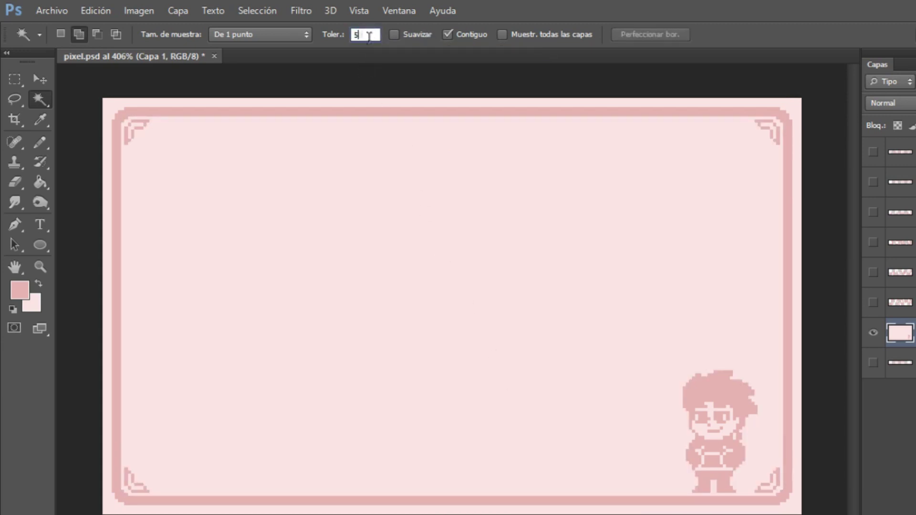
left_click(576, 354)
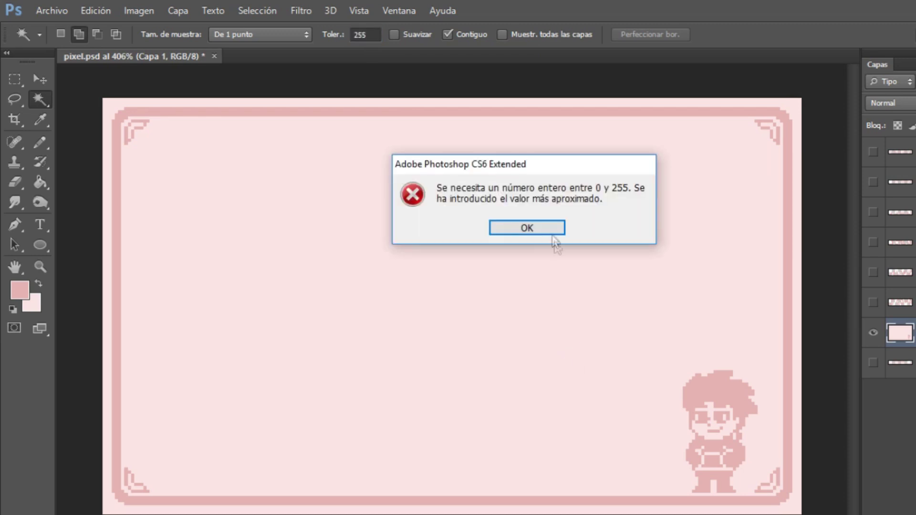
left_click(549, 232)
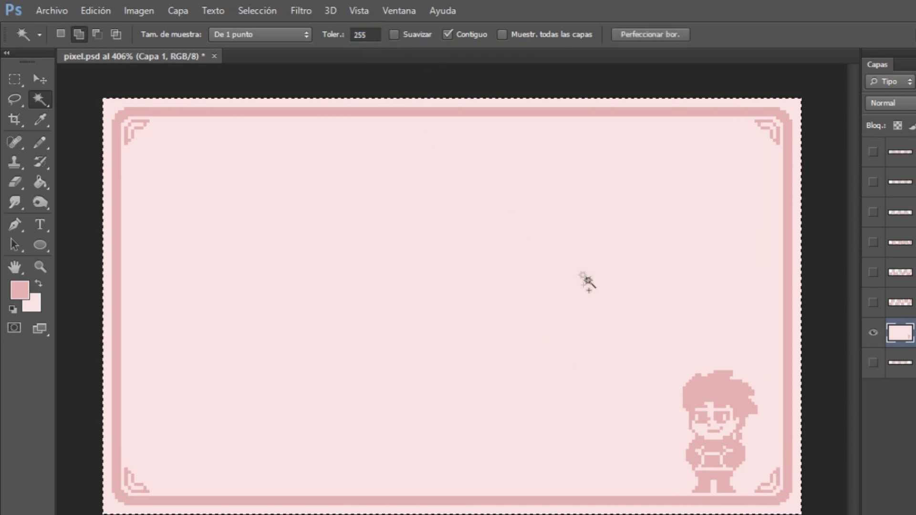
right_click(579, 224)
left_click(643, 385)
left_click(524, 238)
right_click(521, 238)
left_click(594, 384)
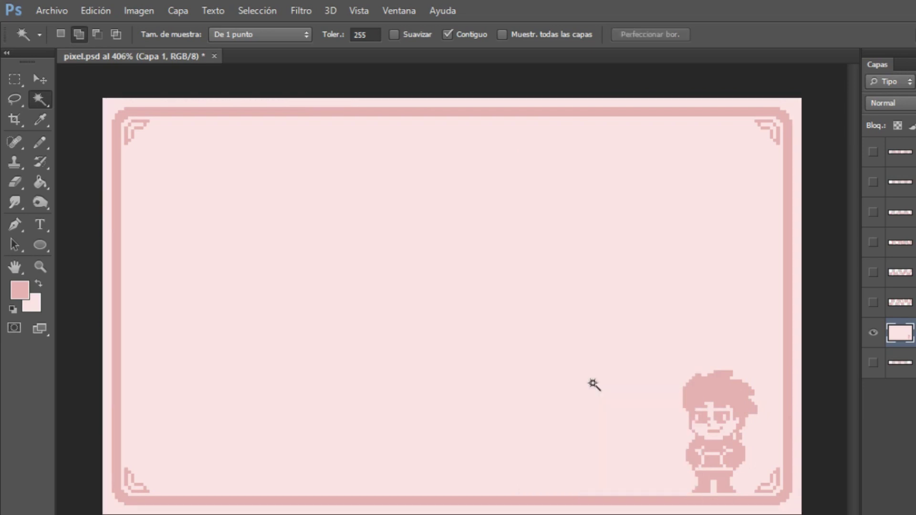
Set the magic wand tolerance to 0 and dismiss the canvas sampling menu
left_click(372, 36)
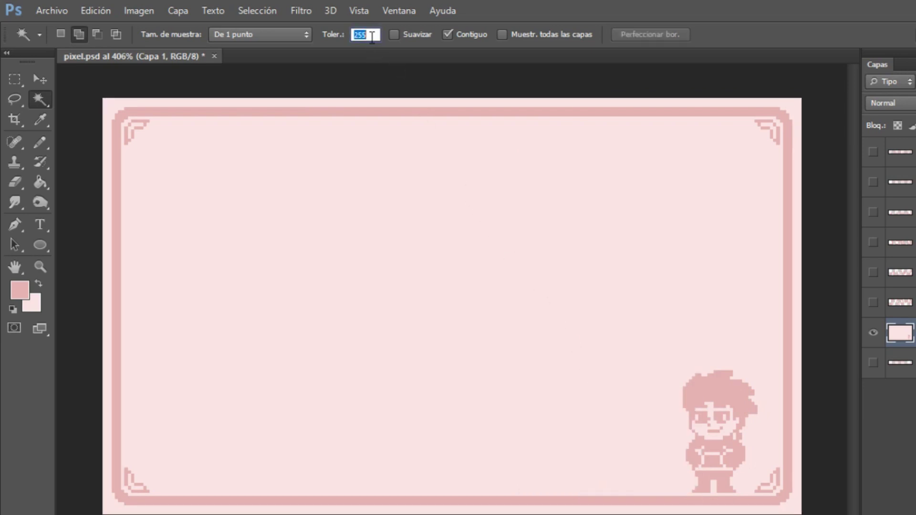
type("0")
right_click(517, 249)
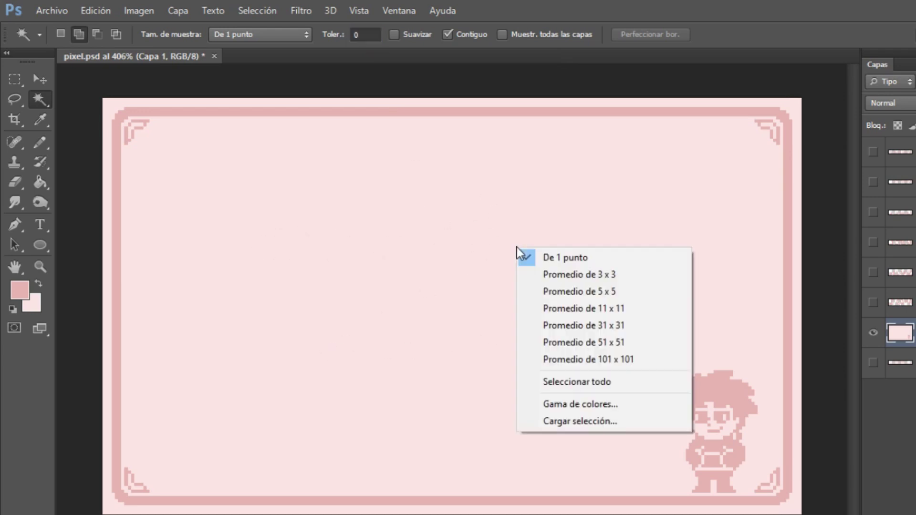
key("Escape")
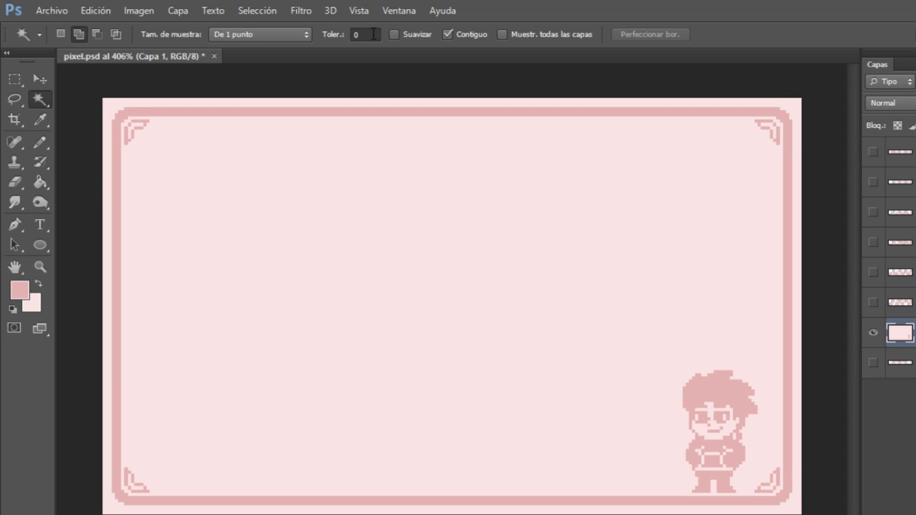
At tolerance 50, select the card interior, invert the selection, then deselect
left_click(373, 35)
type("50")
left_click(405, 257)
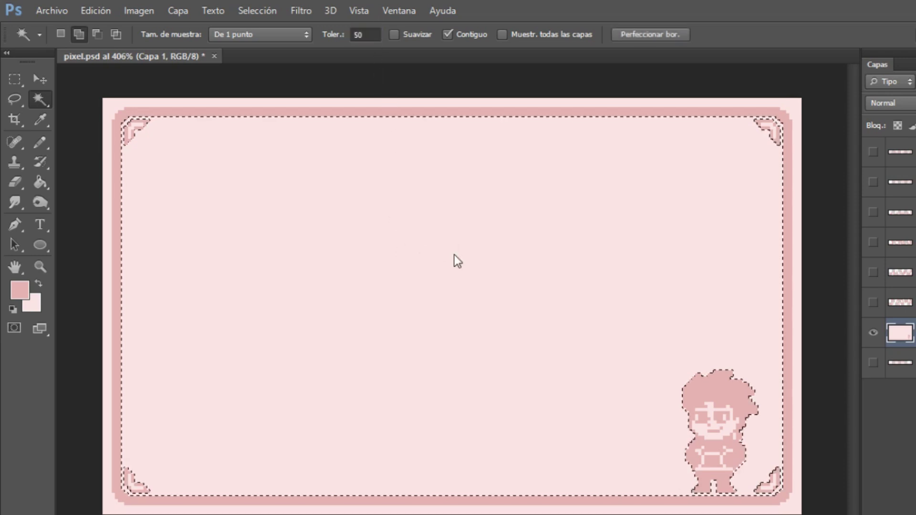
right_click(549, 117)
right_click(475, 152)
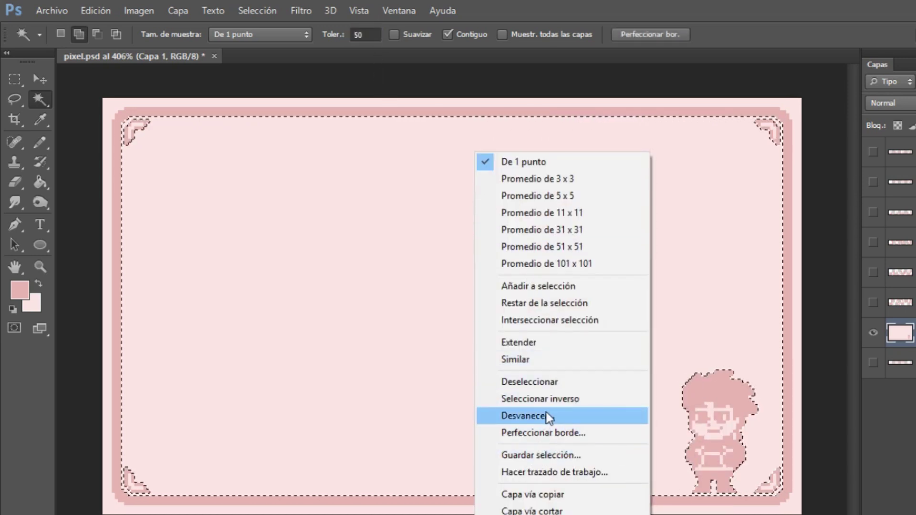
left_click(532, 398)
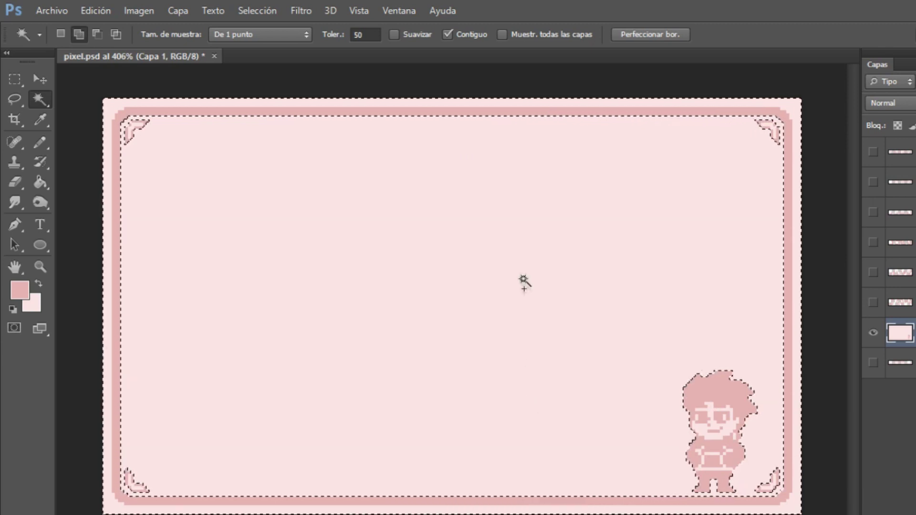
right_click(526, 372)
left_click(590, 381)
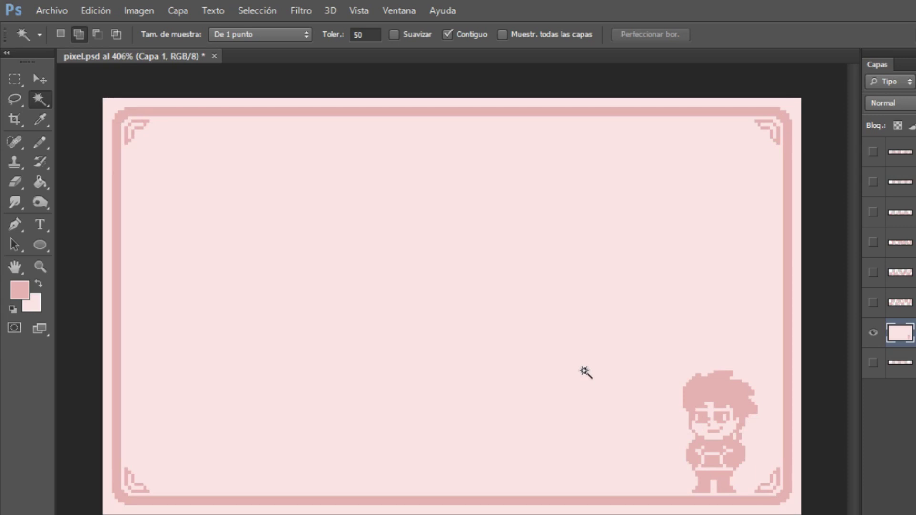
Turn the five numbered text layers back on in the Layers panel's eye column
left_click_drag(872, 302, 873, 182)
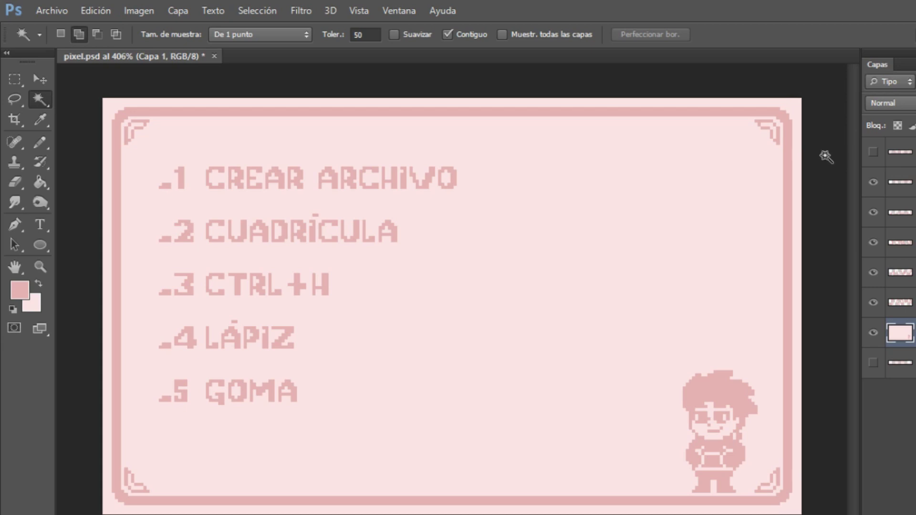
Select the Pencil tool in the toolbox
left_click(35, 142)
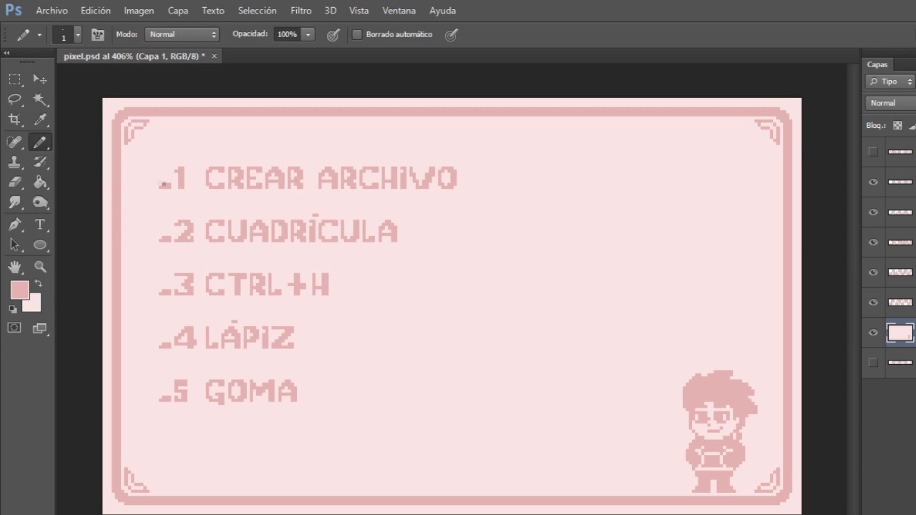